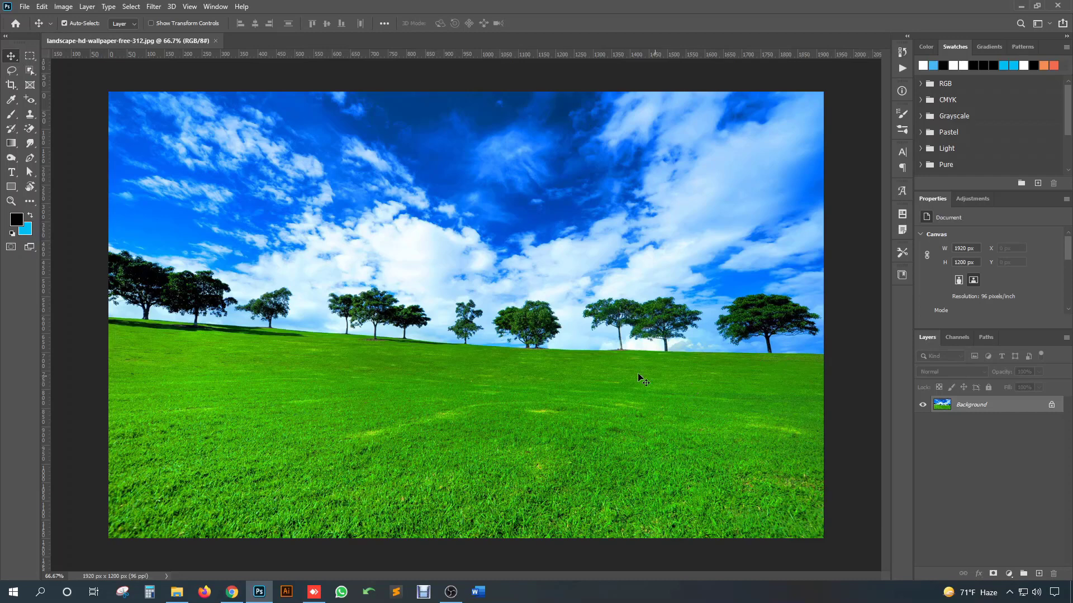
Show the Actions panel, collapse Set 1 and expand the Default Actions set
click(216, 7)
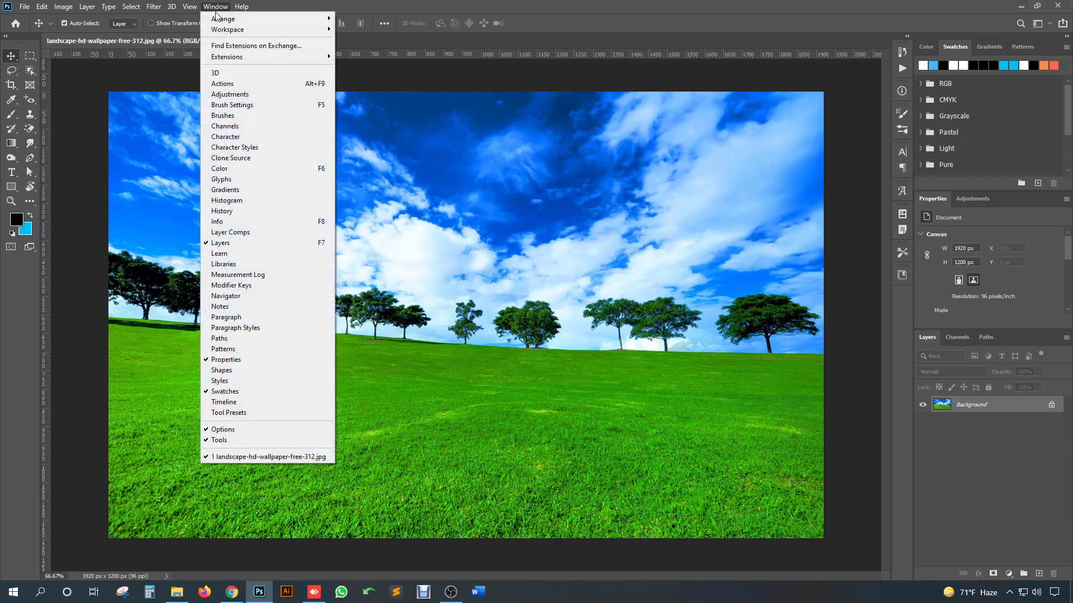
click(244, 85)
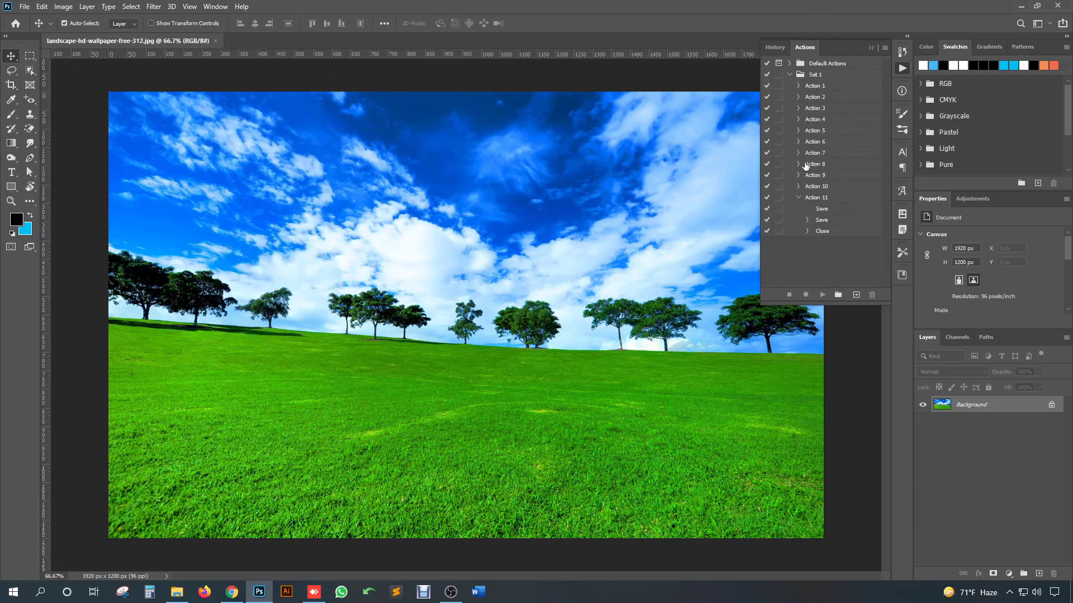
click(791, 75)
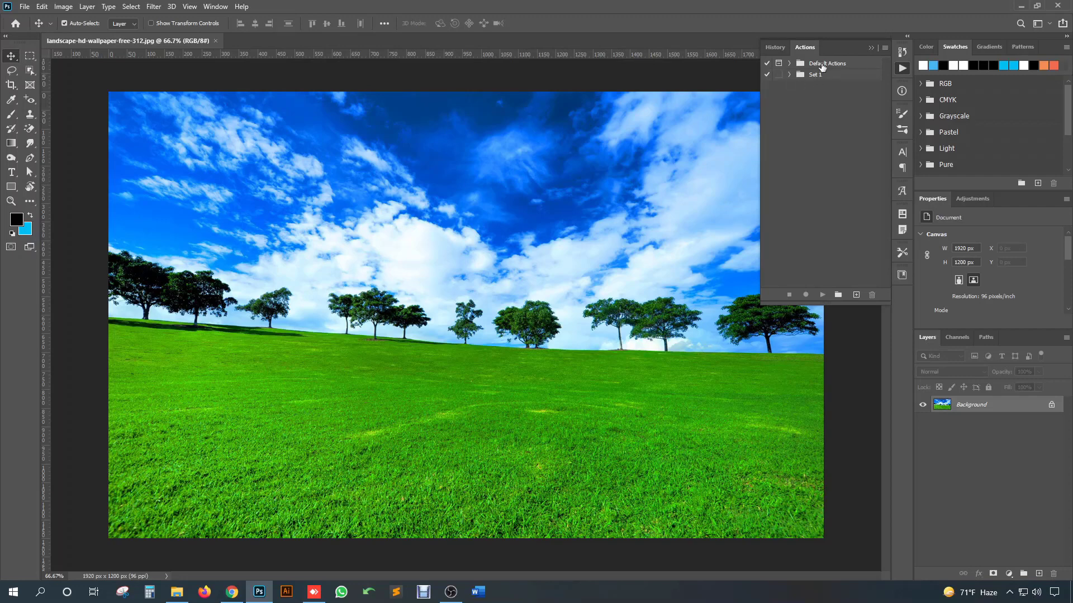
click(820, 66)
click(789, 64)
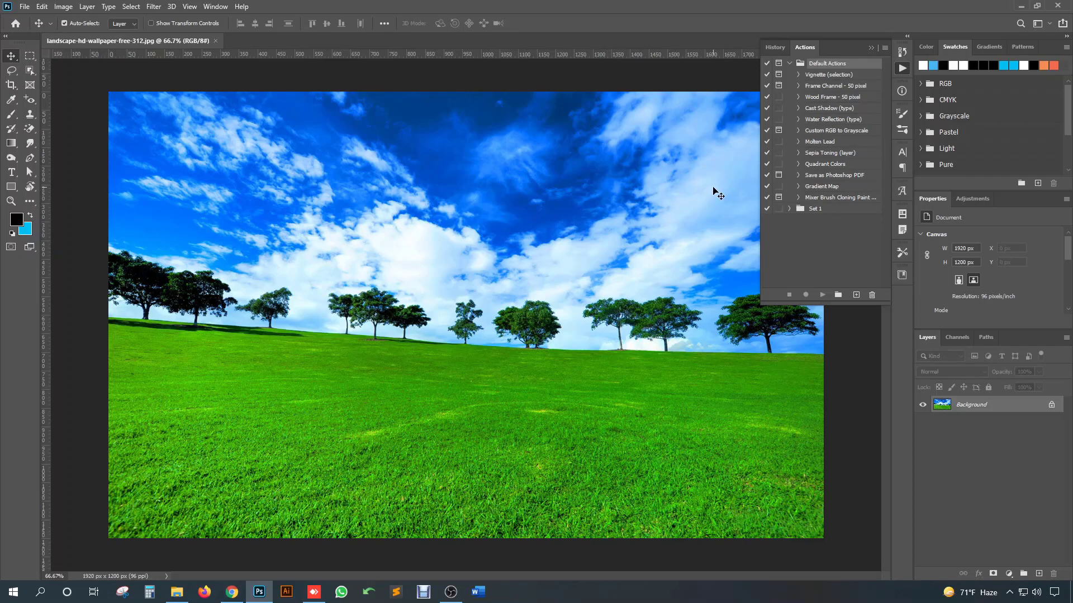
Examine the recorded commands inside the Wood Frame - 50 pixel action, leaving the action selected and collapsed
click(806, 120)
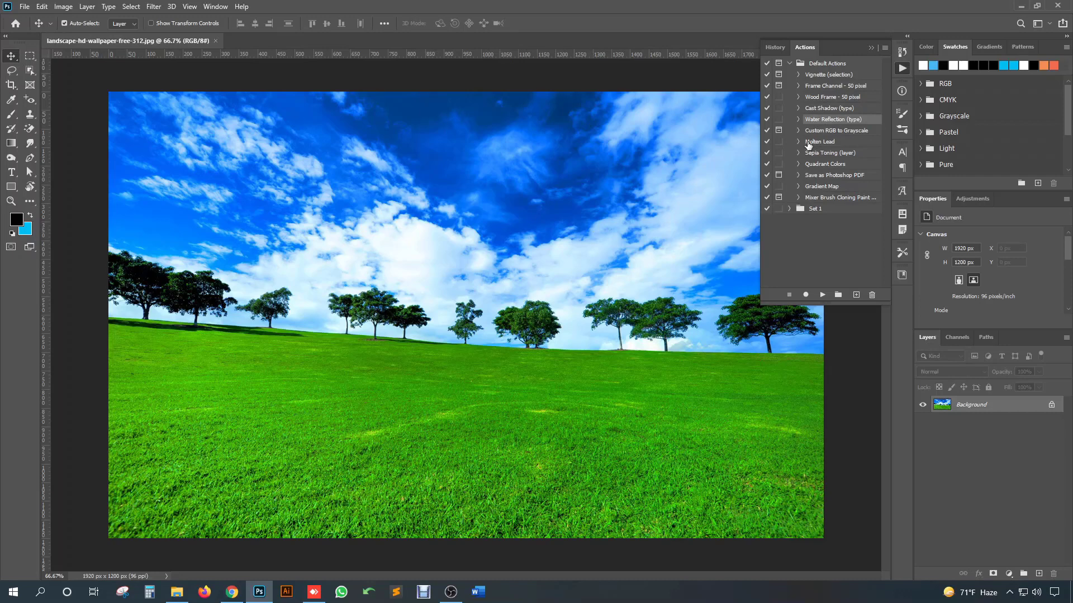
click(835, 97)
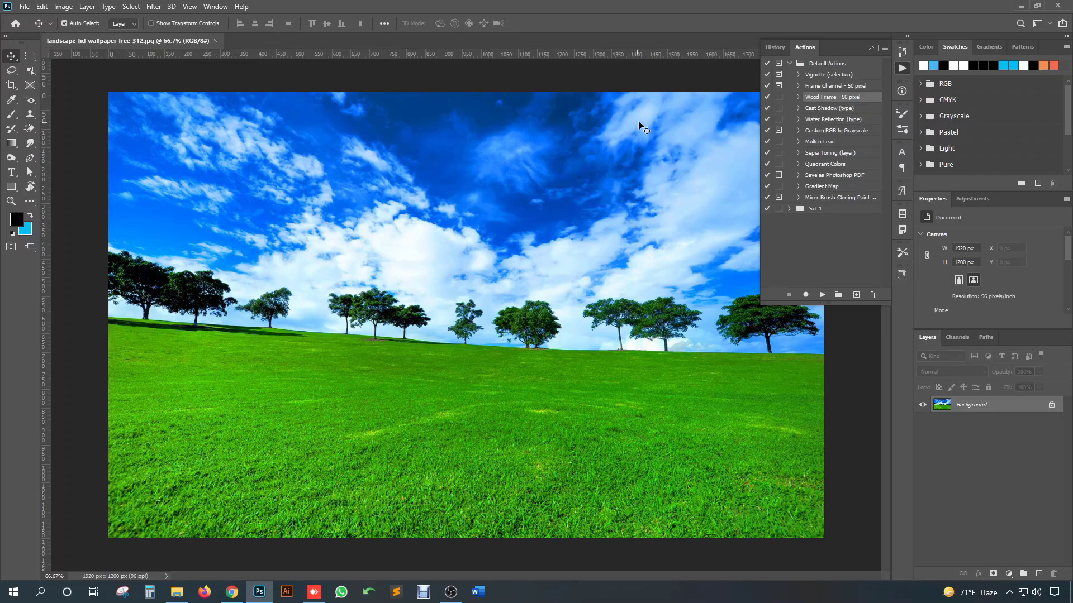
click(798, 98)
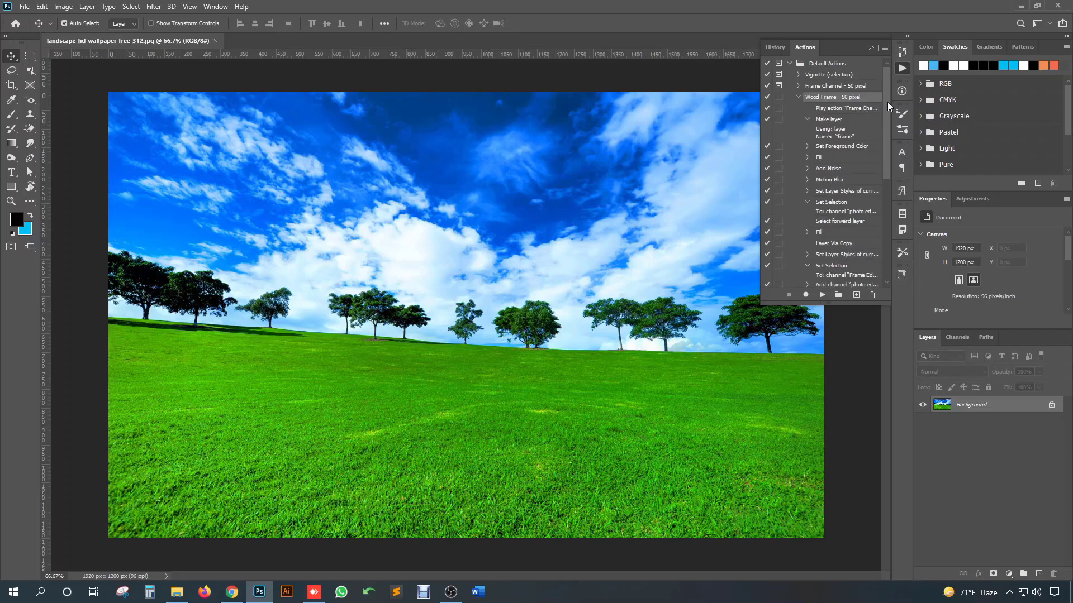
click(799, 98)
click(799, 98)
drag(884, 119, 890, 221)
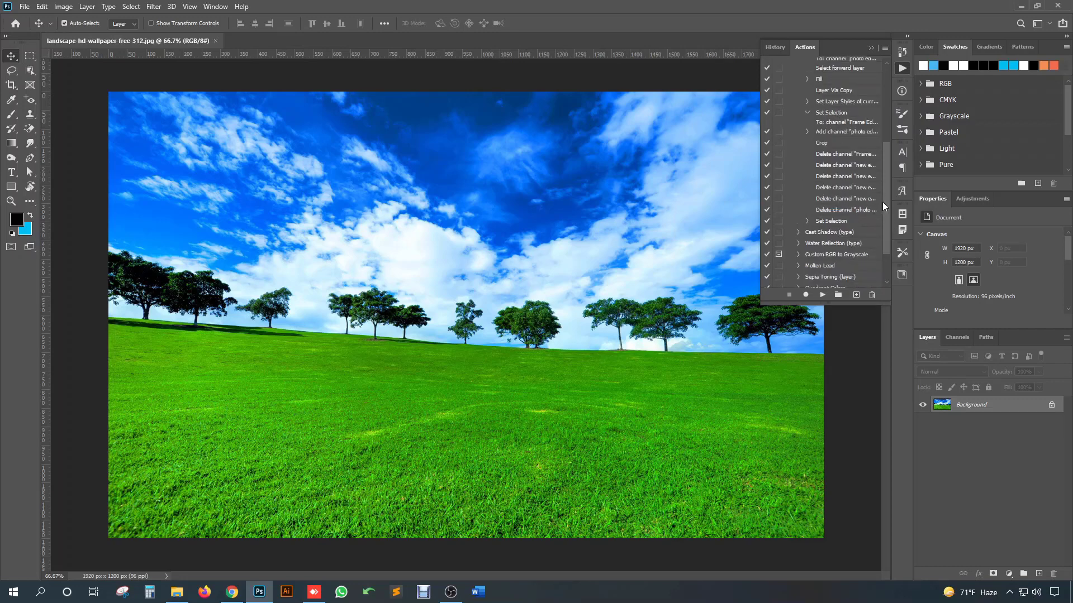
drag(887, 202, 886, 133)
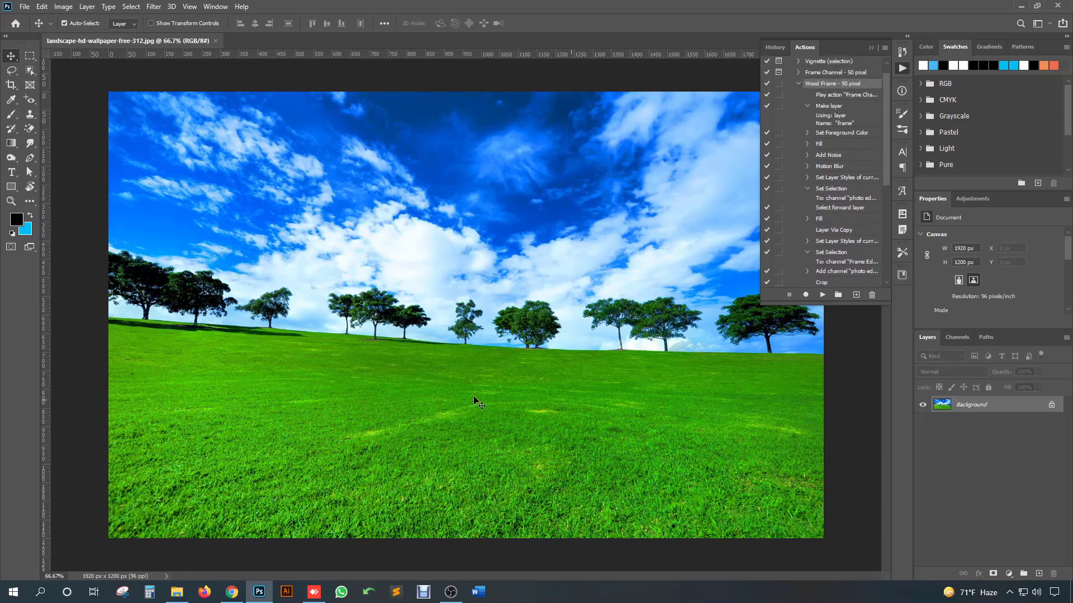
click(798, 83)
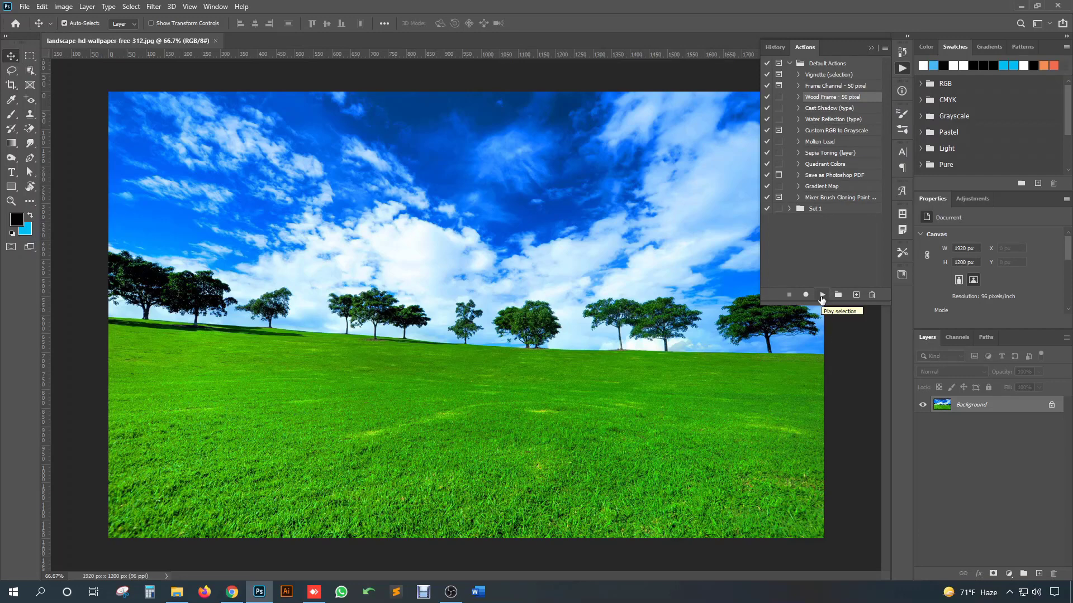
Play the Wood Frame - 50 pixel action on the landscape image, continuing past its minimum-size message
click(821, 296)
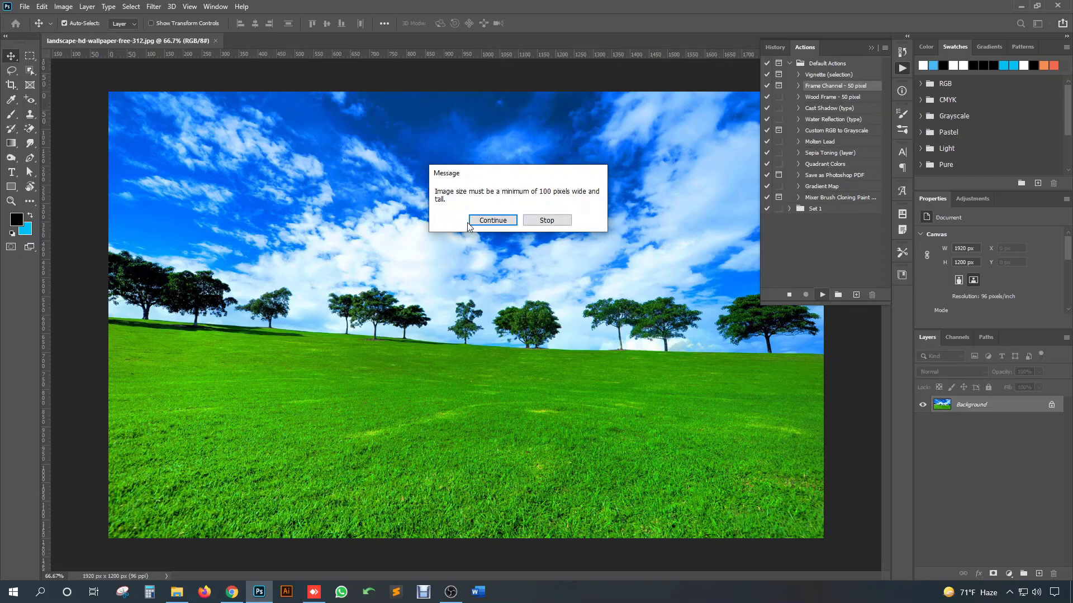
click(493, 221)
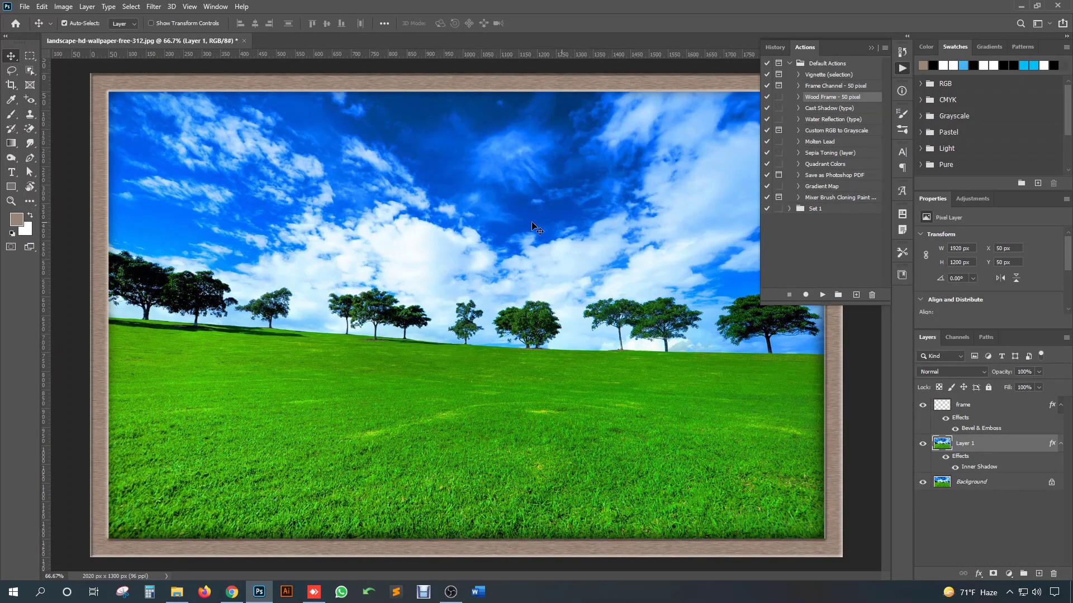
click(798, 98)
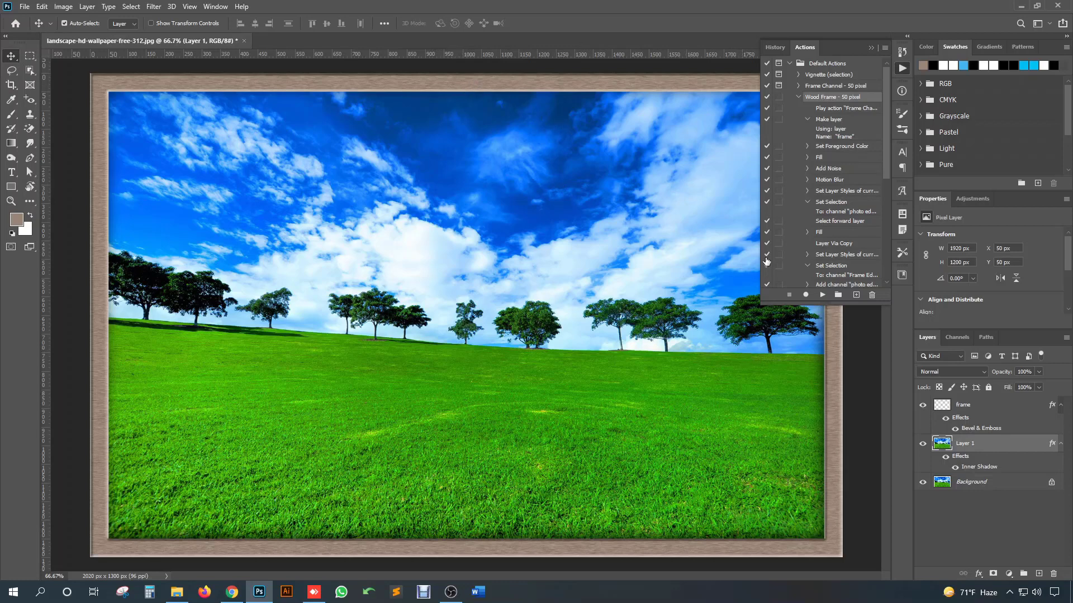
click(798, 97)
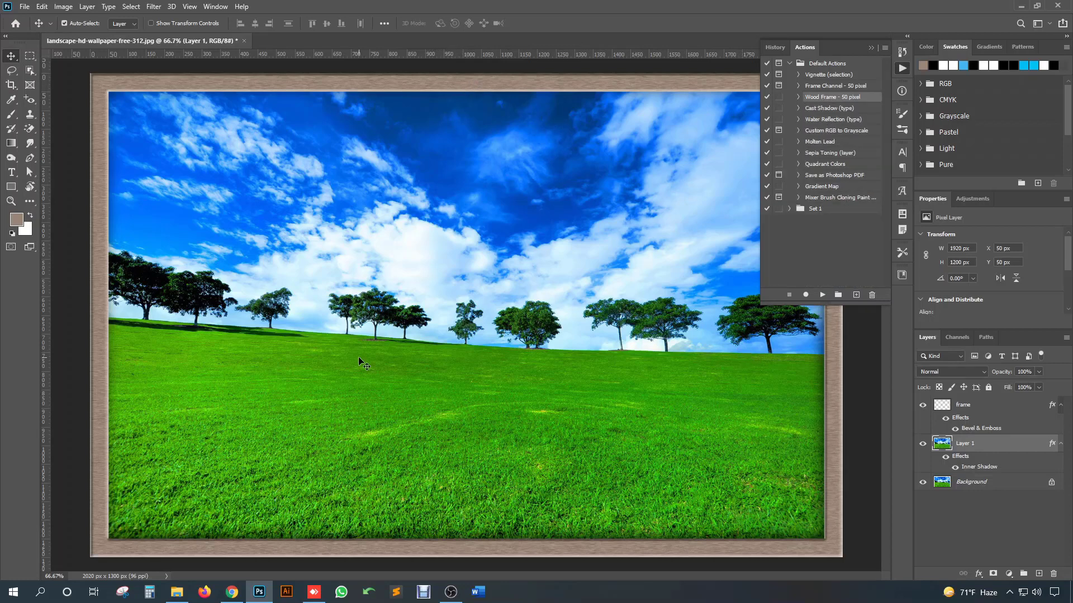
Switch to File Explorer and open YTP101642.jpg from the Action\image folder in Photoshop as a separate document
click(182, 598)
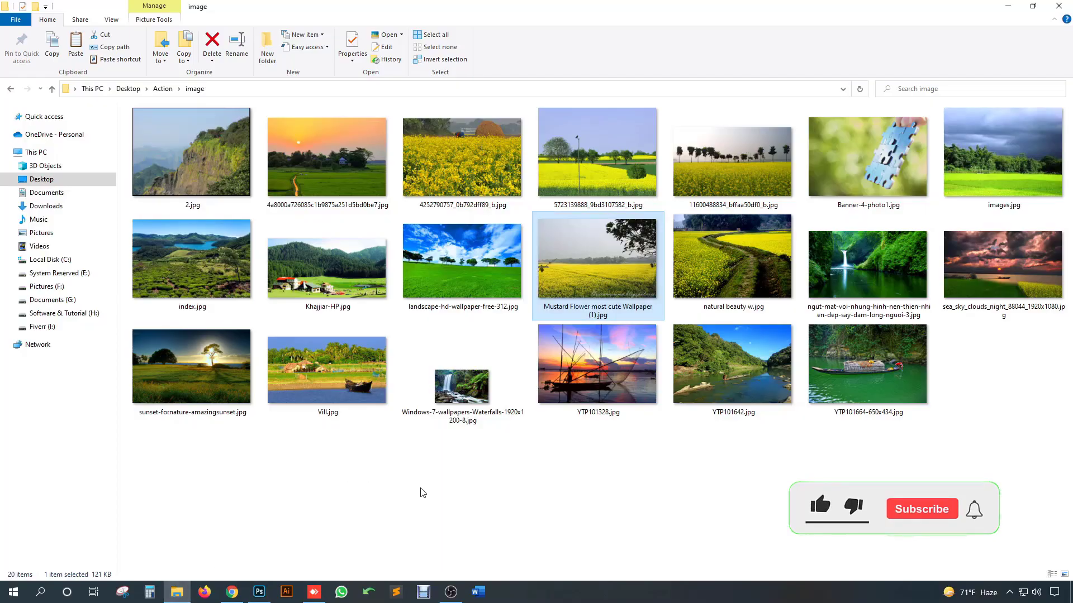
click(705, 385)
drag(732, 363, 609, 4)
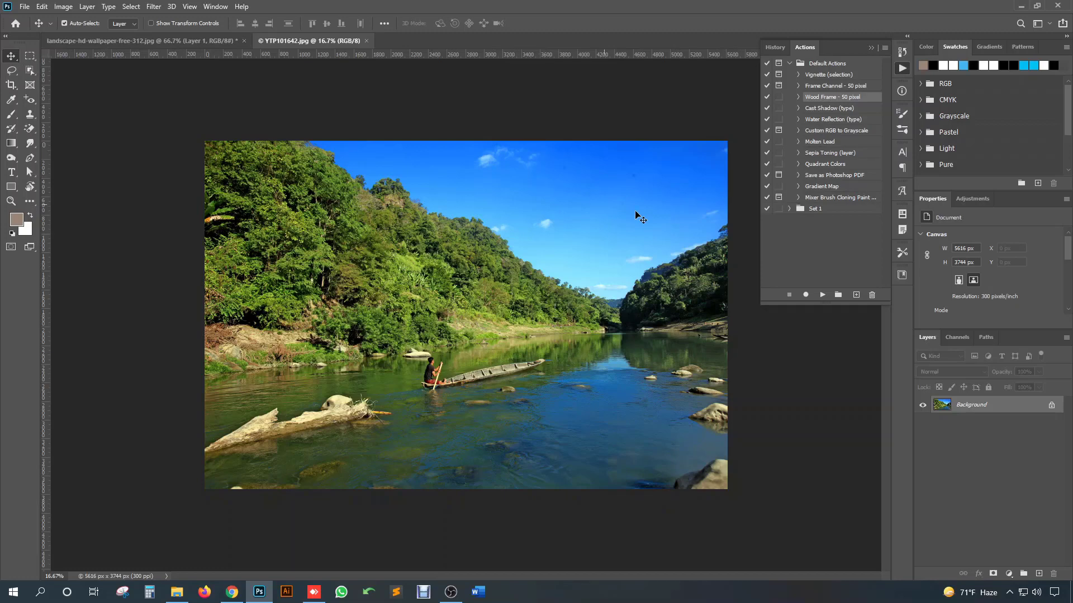
Collapse the Default Actions set and create a new action set, keeping the proposed name Set 2
click(789, 63)
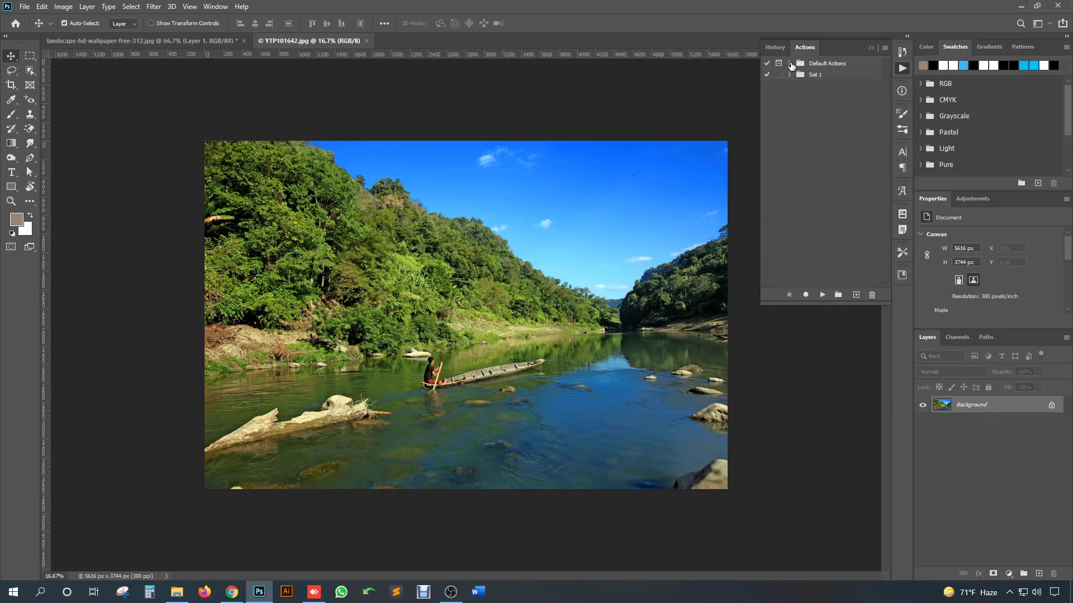
click(826, 64)
click(810, 75)
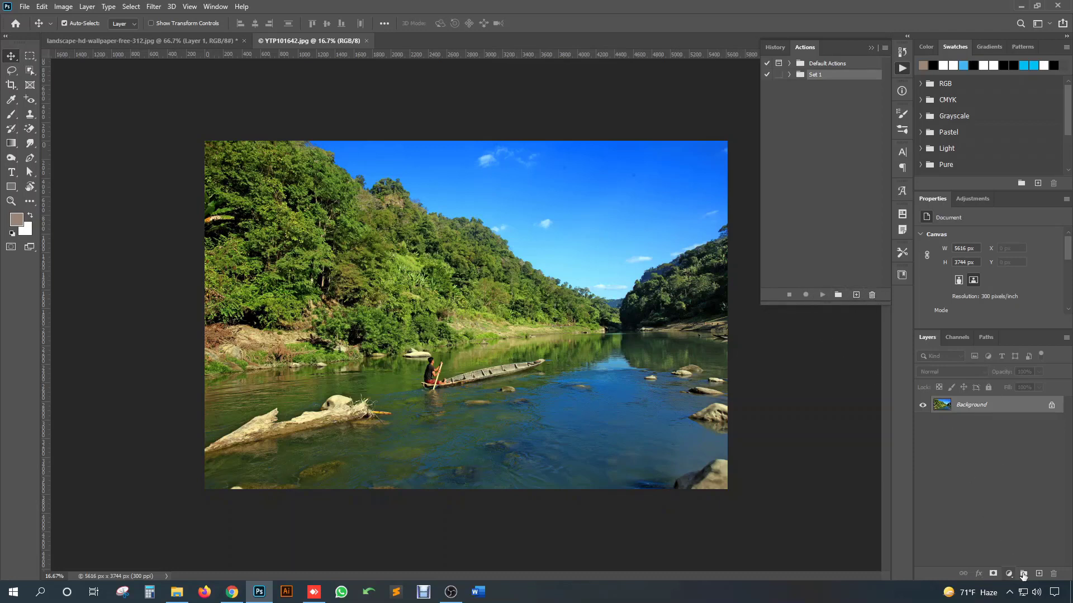
click(838, 297)
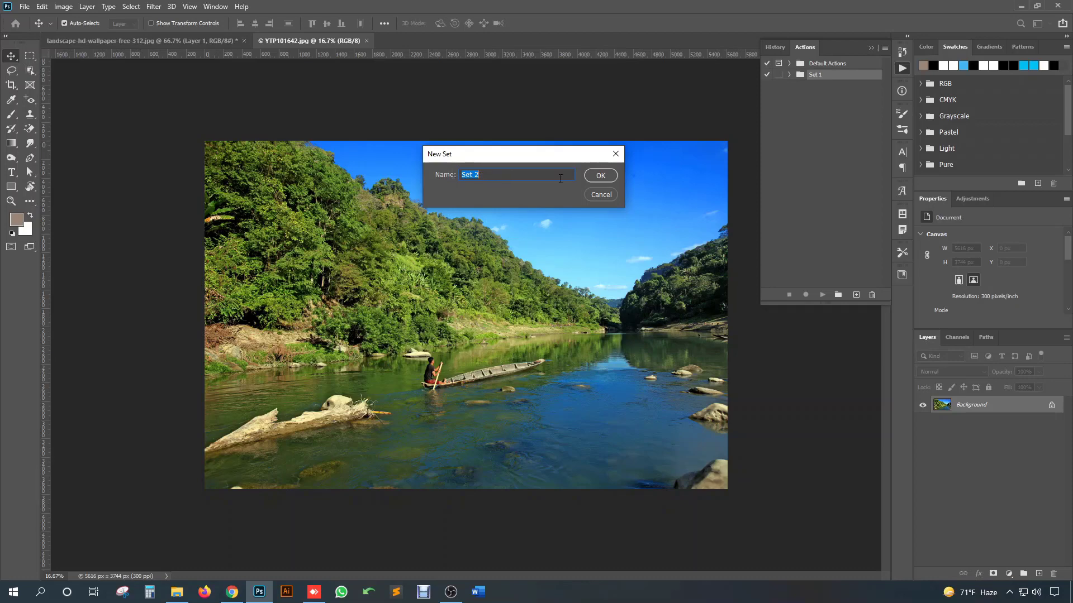
click(600, 176)
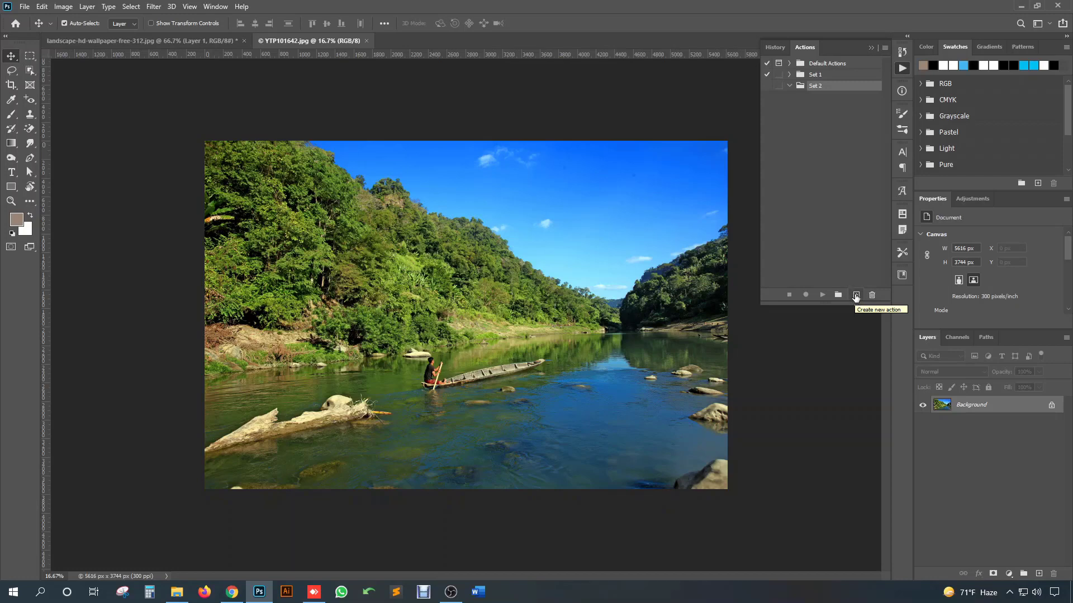
Create an action named watermark in Set 2 with no function key or color, and start recording it
click(856, 295)
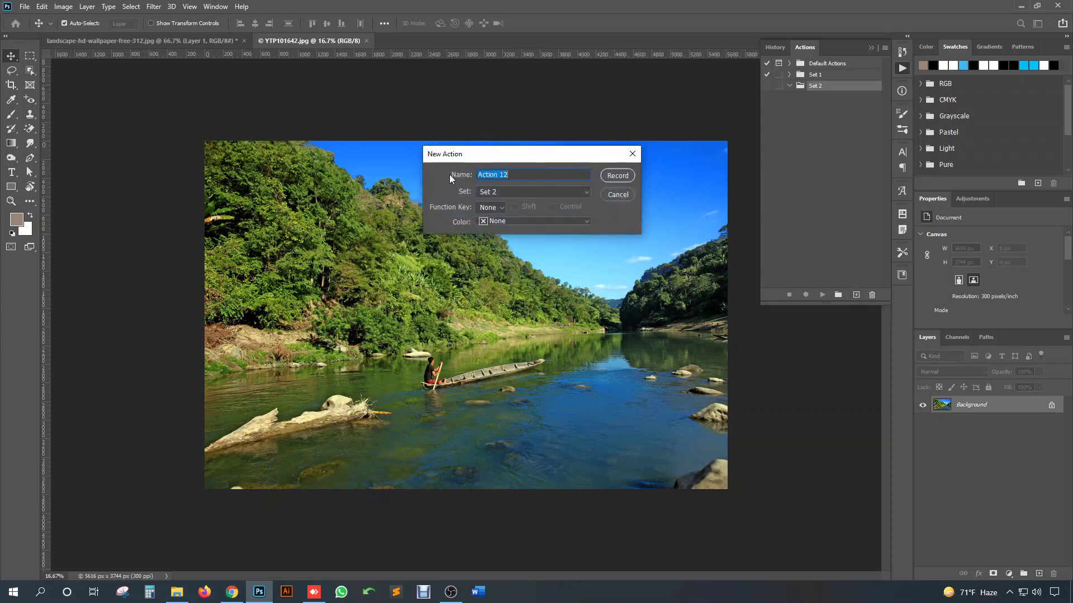
drag(526, 154, 597, 124)
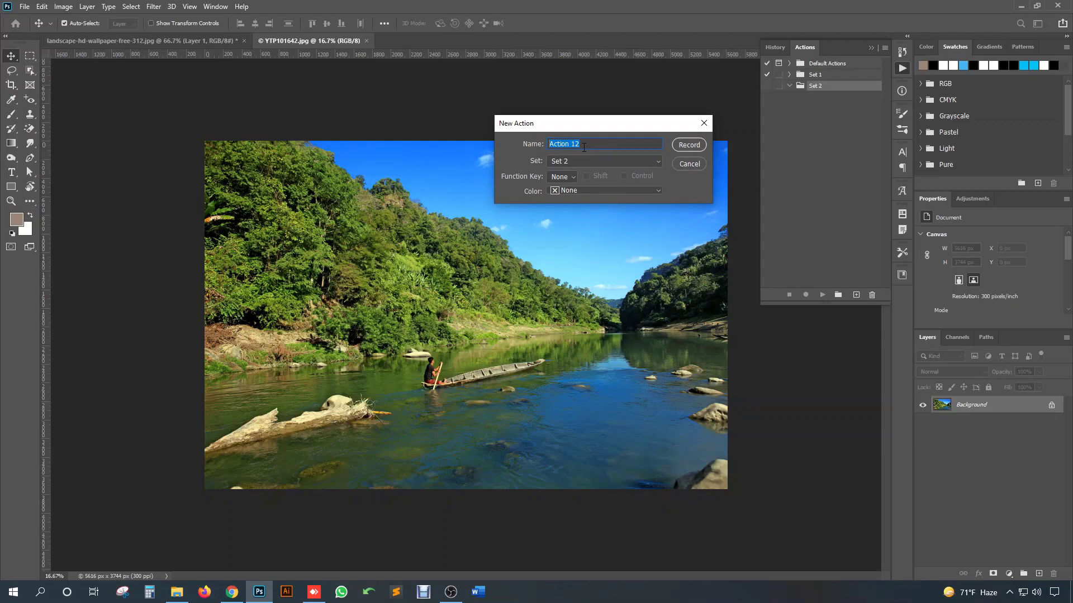
text(watermark)
click(577, 161)
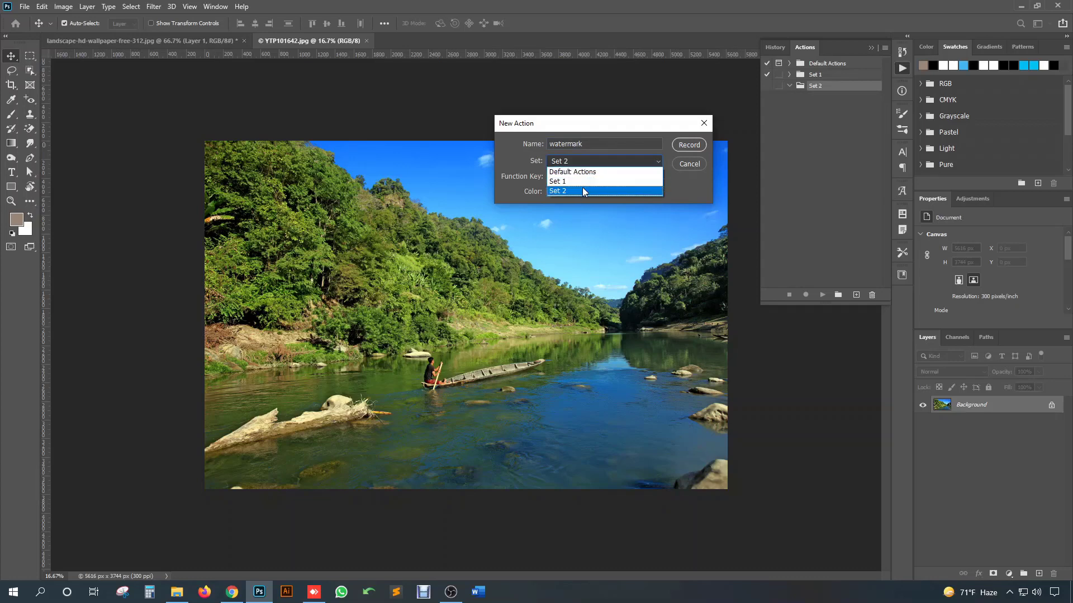
click(608, 191)
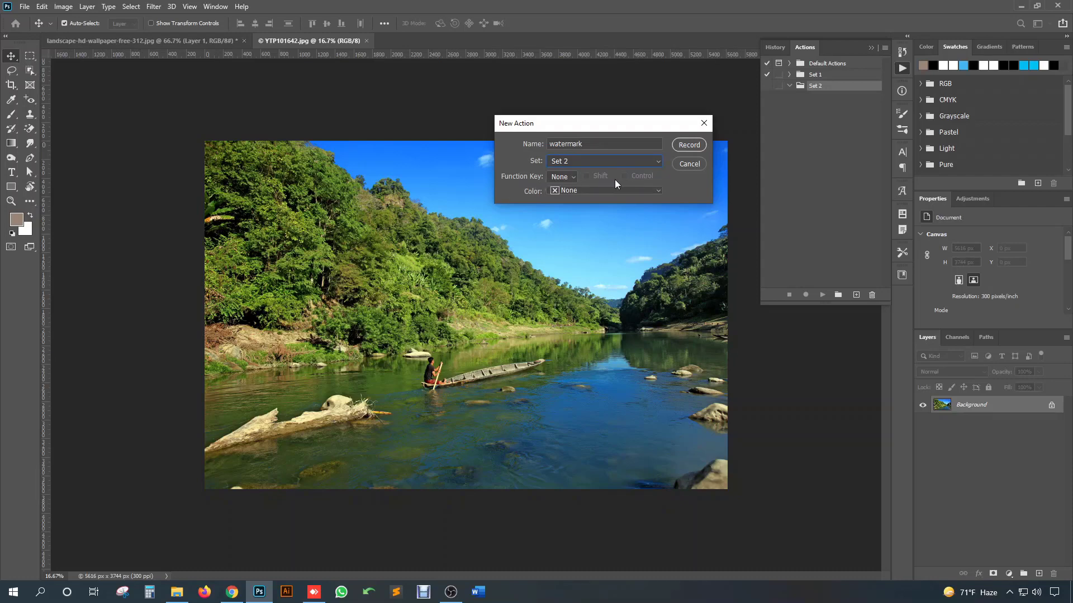
click(562, 177)
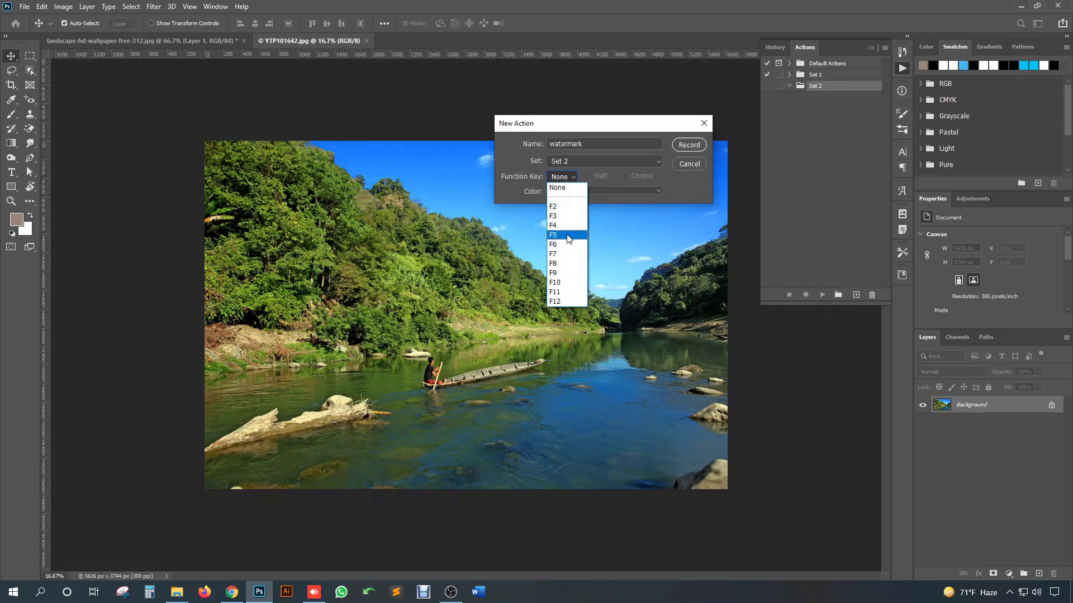
click(570, 190)
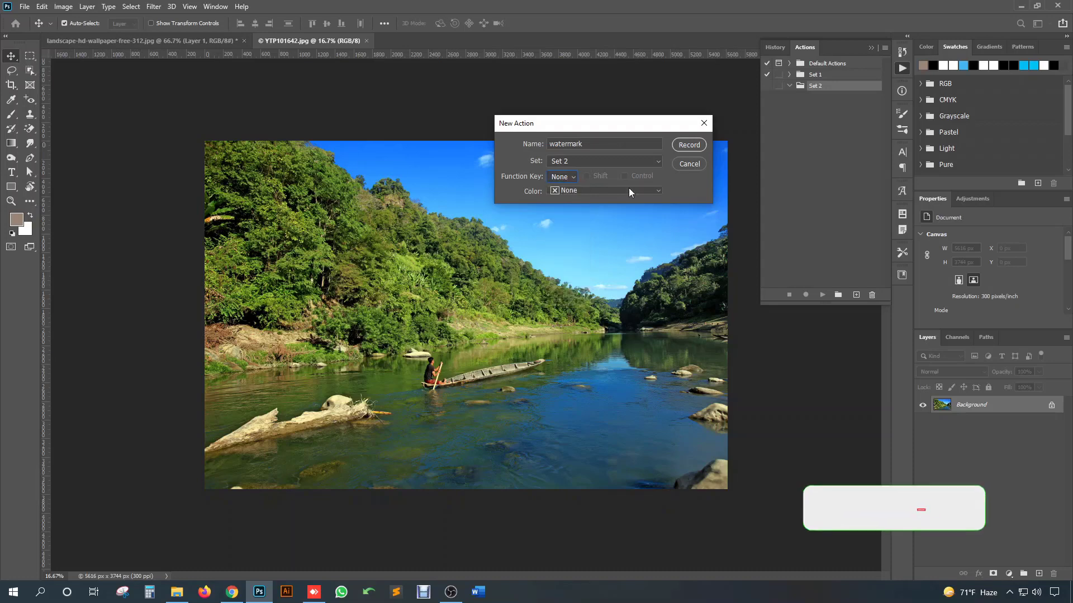
click(687, 144)
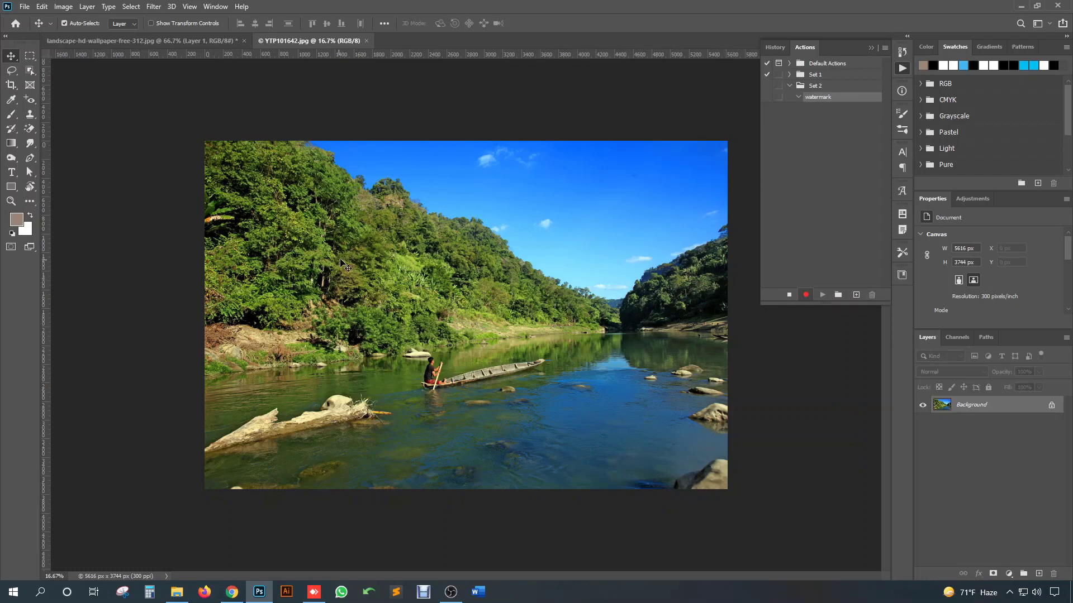
Add the text "Action" near the middle of the river image as a new type layer
click(10, 172)
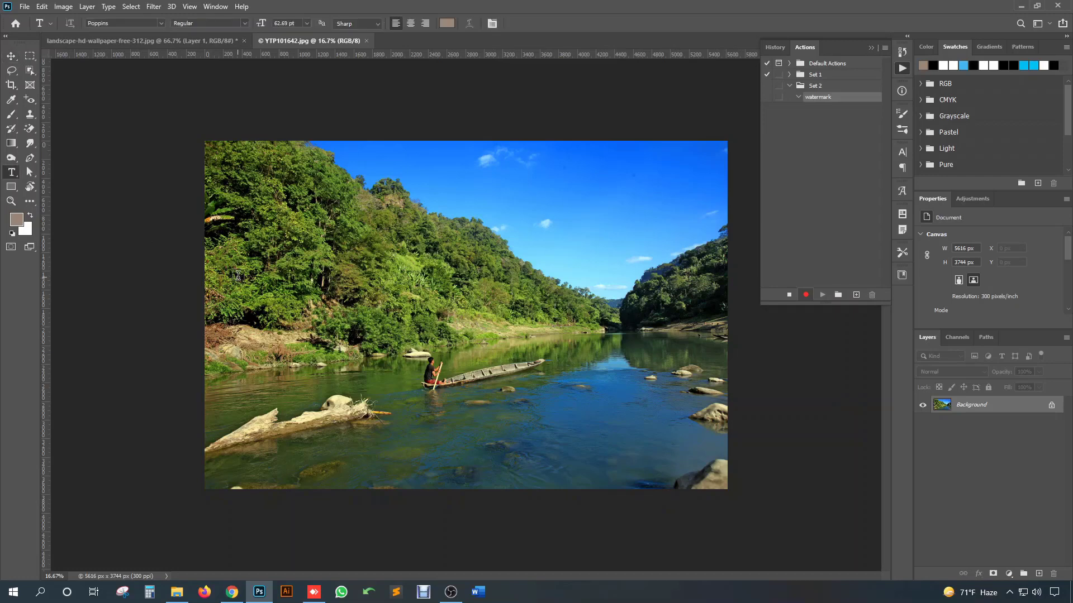
click(401, 314)
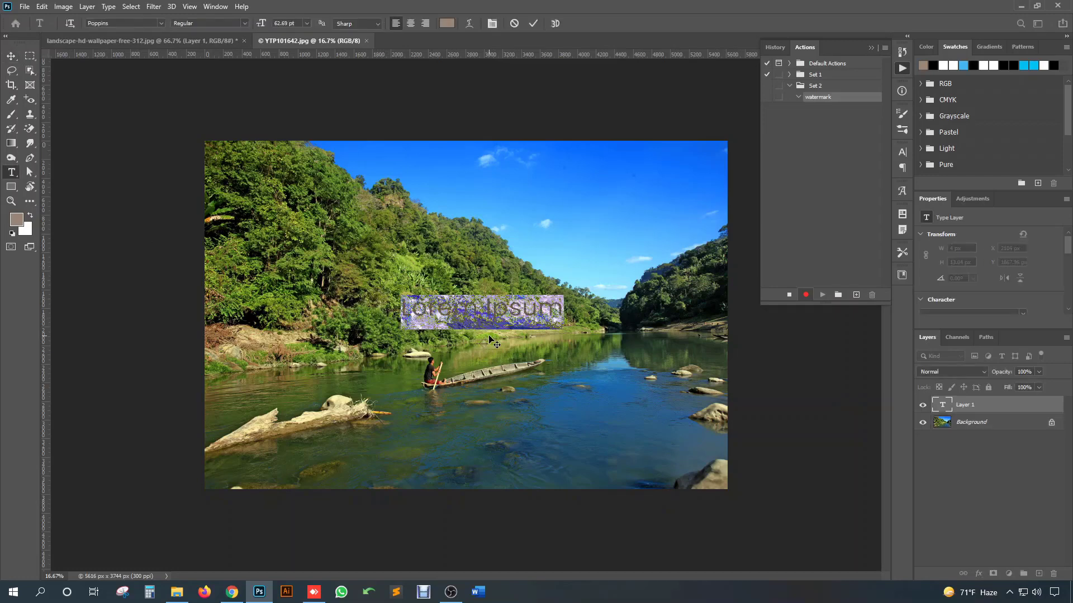
text(Action)
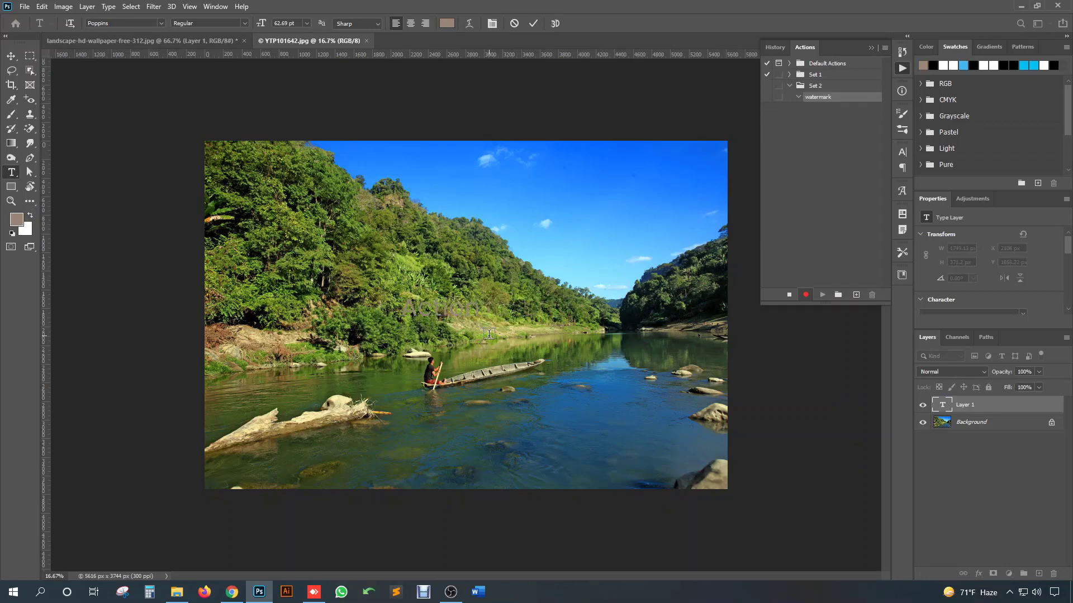
key(ctrl+Return)
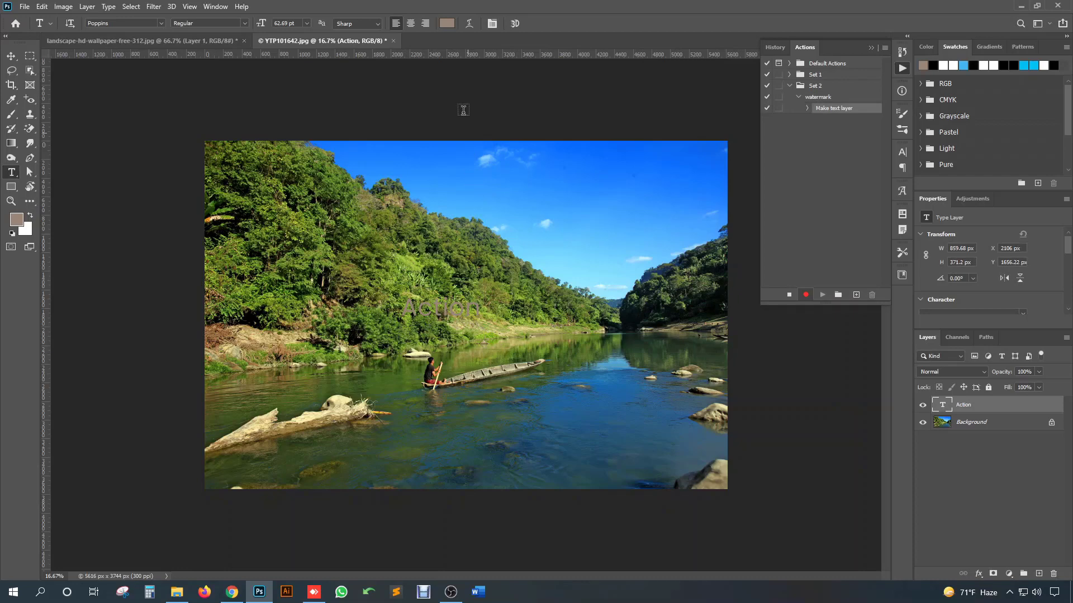
Set the "Action" text's color to white (ffffff) and move it to about X 1548 px, Y 1122 px over the wooded hillside
click(447, 22)
drag(776, 296, 728, 228)
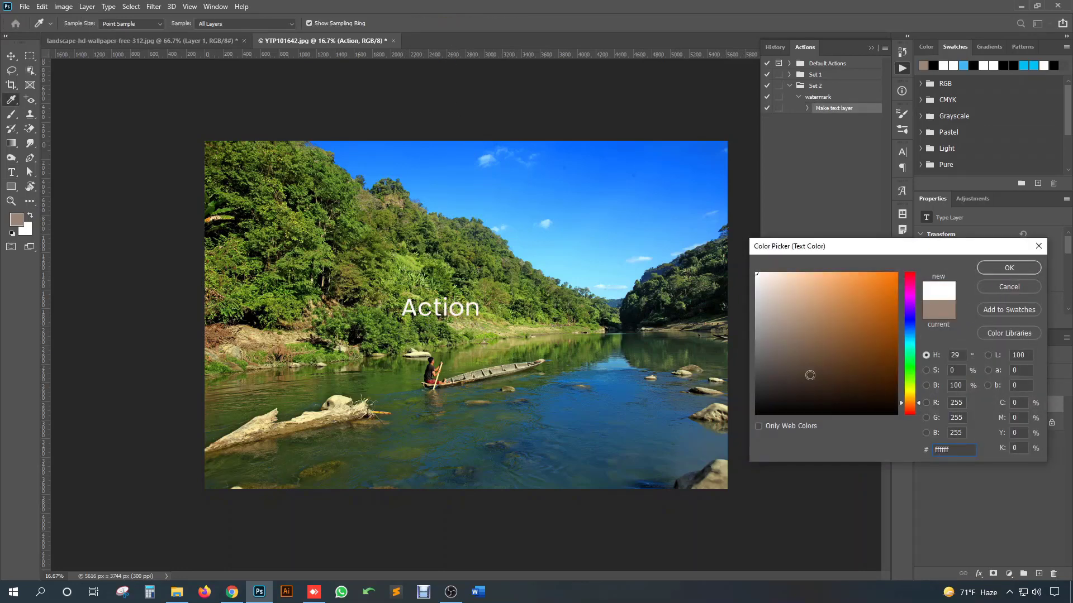
text(4e4842)
drag(715, 252, 712, 250)
click(1022, 271)
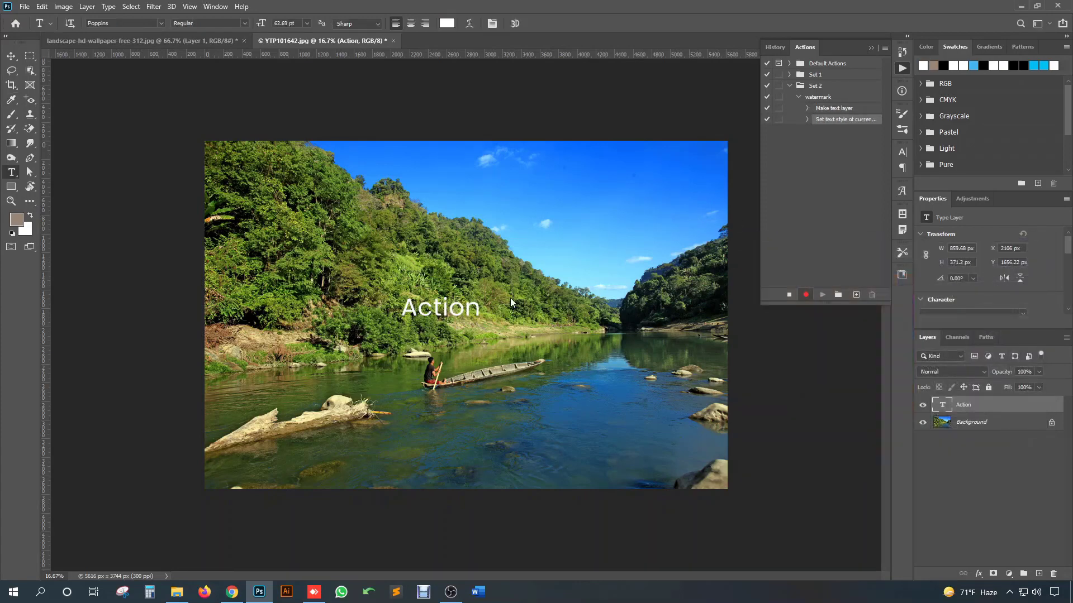
key(v)
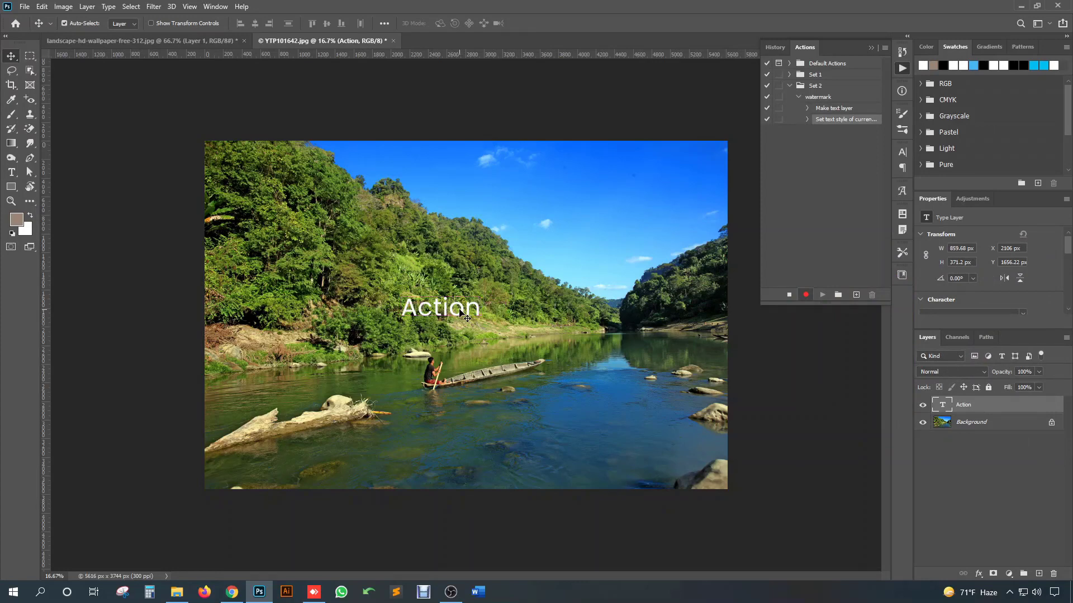
drag(460, 314, 411, 266)
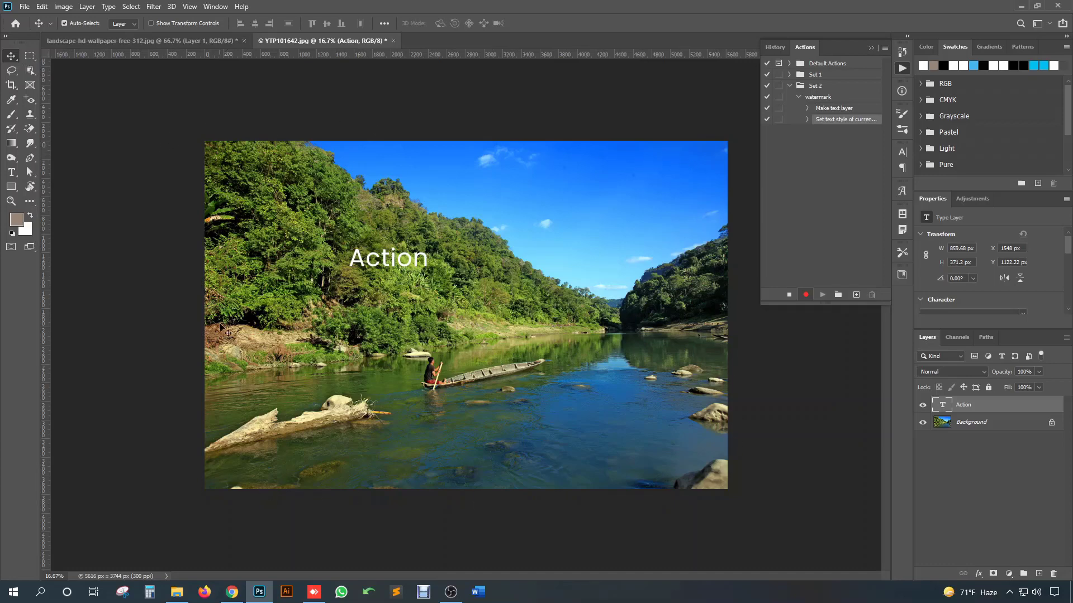
Center the "Action" text horizontally and vertically on the whole canvas by aligning it to a full-canvas selection, and deselect
scroll(661, 271, up, 1)
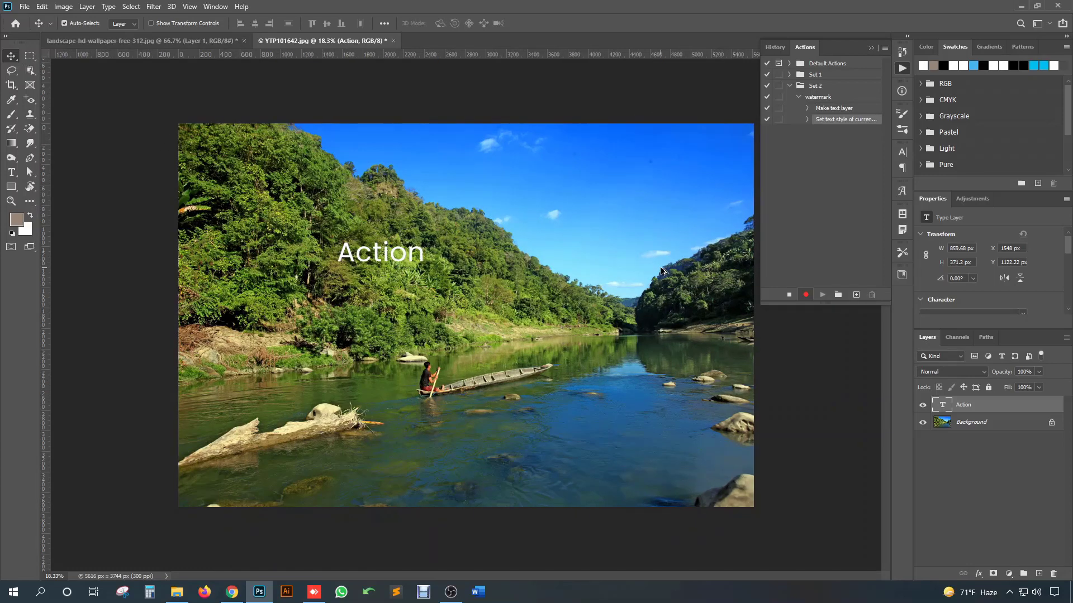
scroll(661, 271, up, 1)
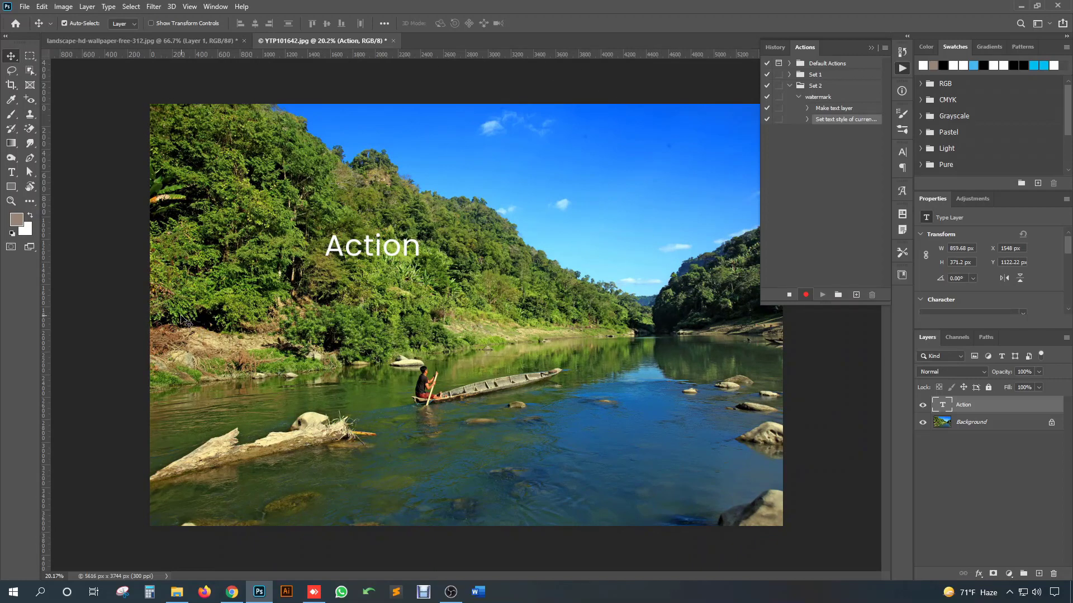
key(ctrl+a)
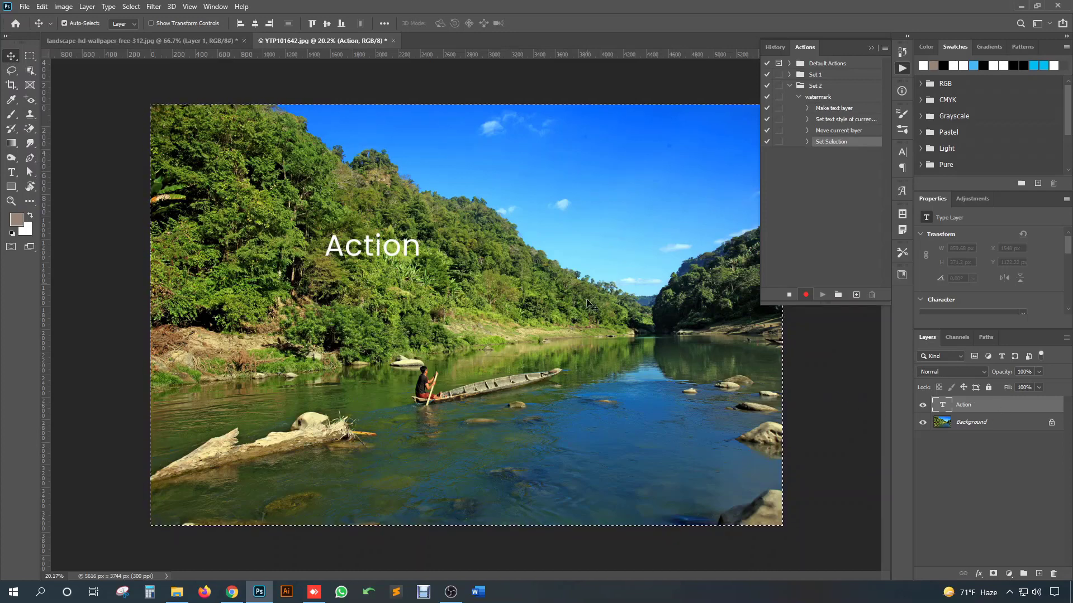
click(256, 24)
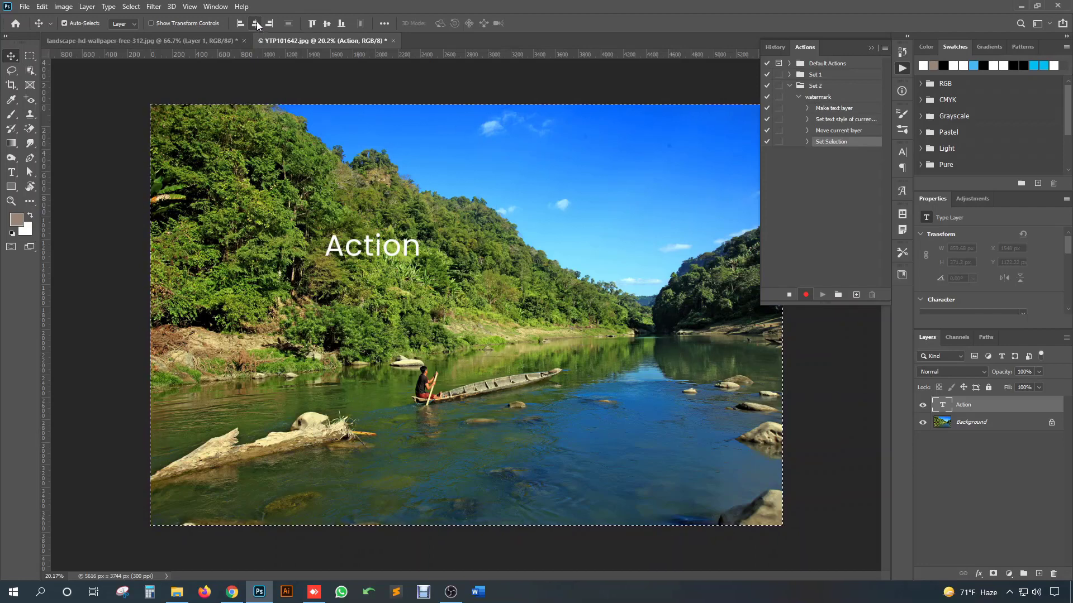
click(328, 24)
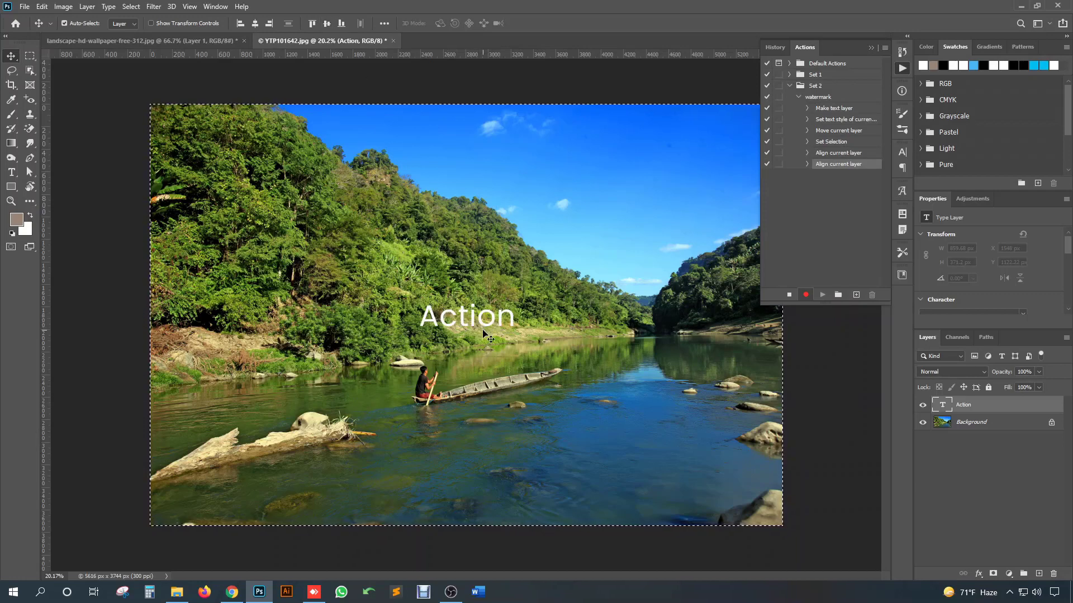
key(ctrl)
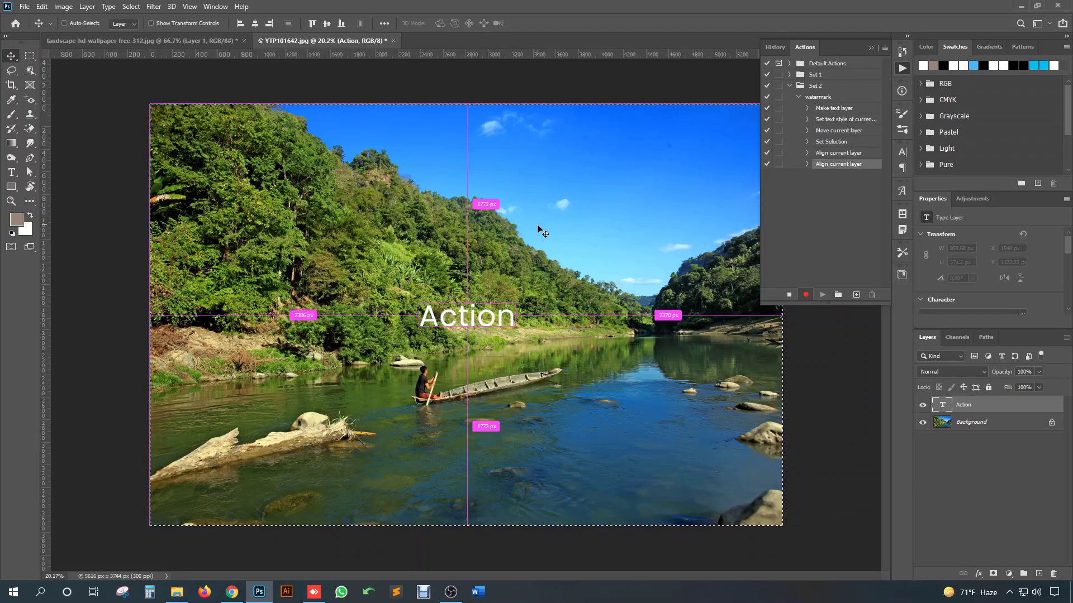
key(ctrl+d)
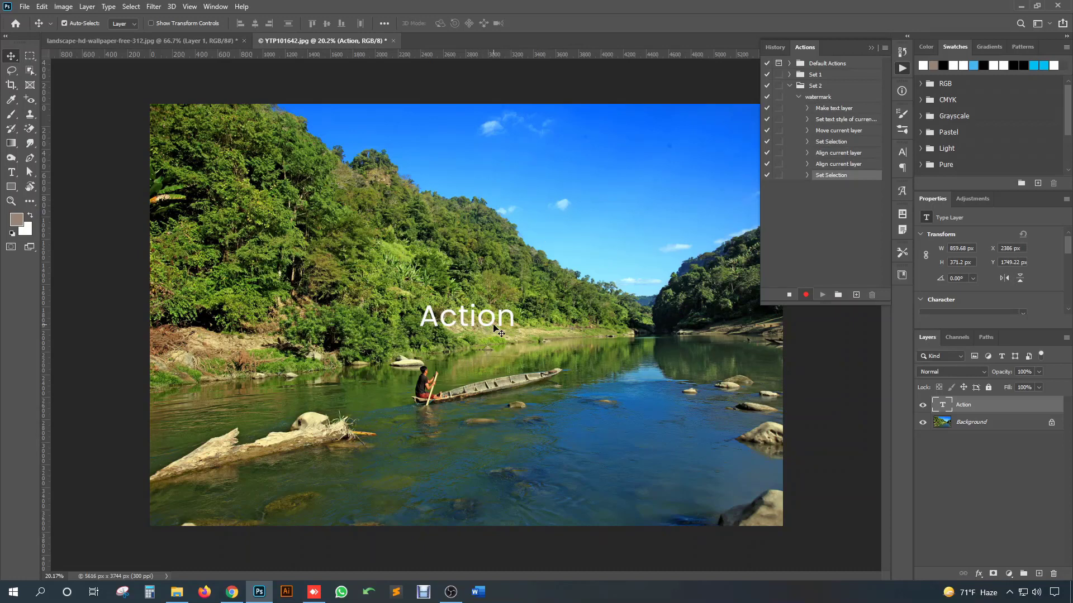
Scale the "Action" text proportionally around its center to about 158%, about 1357 by 586 px
key(ctrl+t)
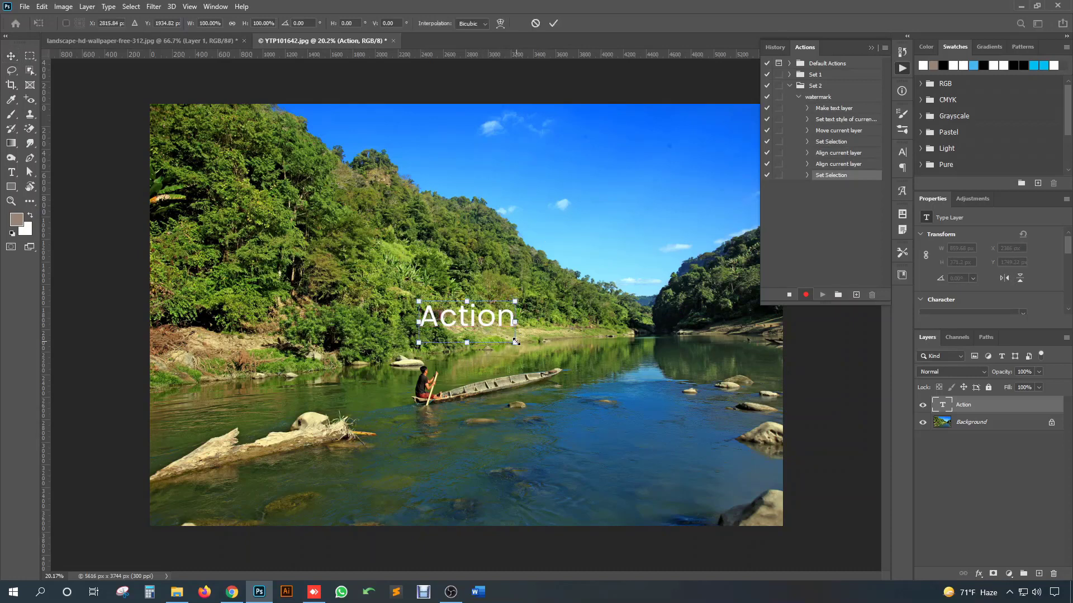
drag(515, 341, 543, 354)
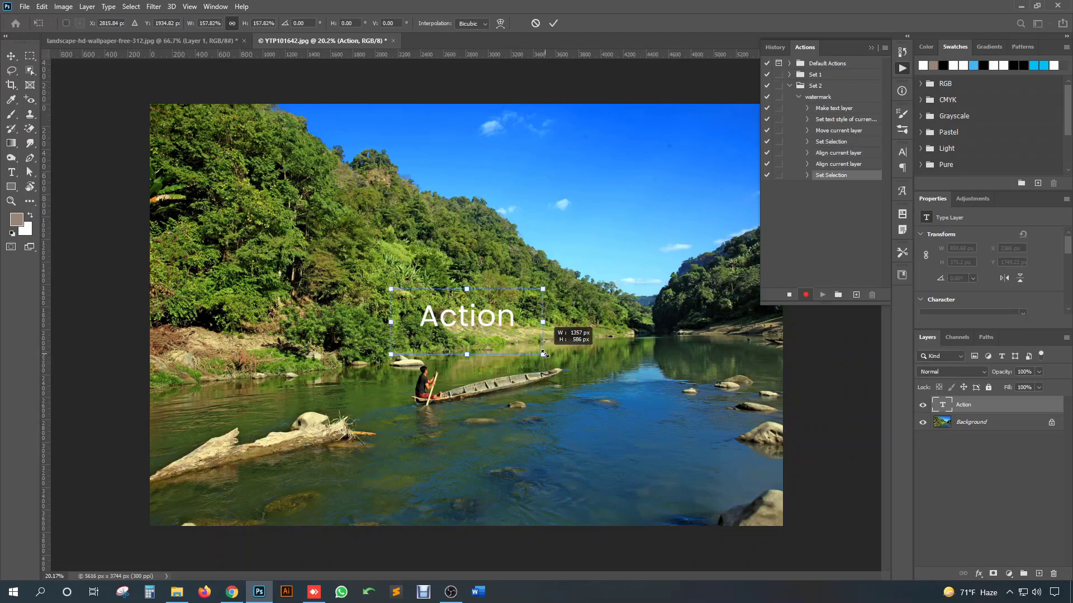
key(Return)
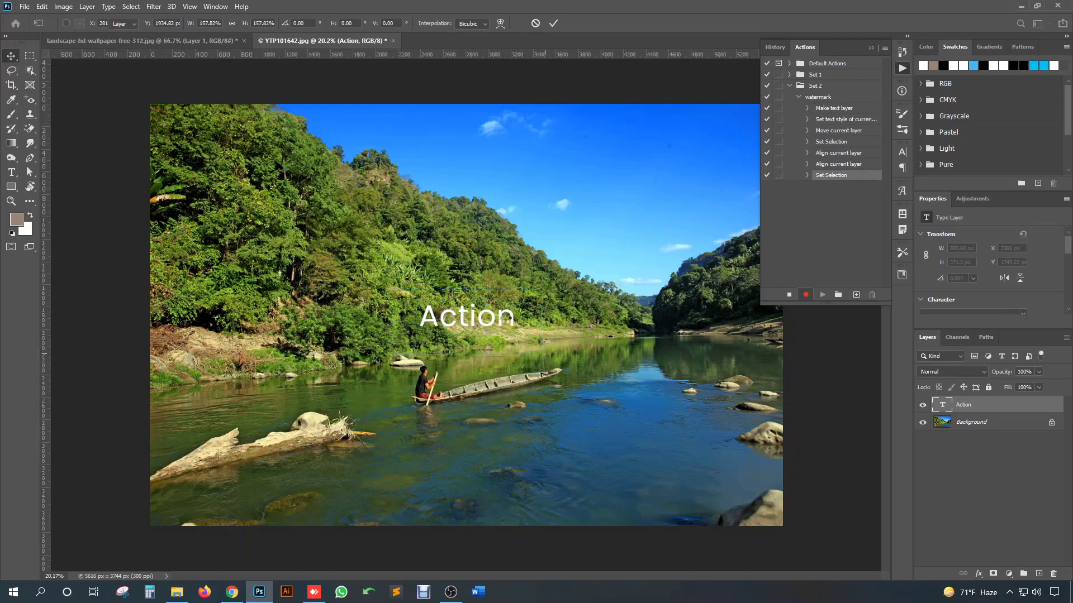
key(Return)
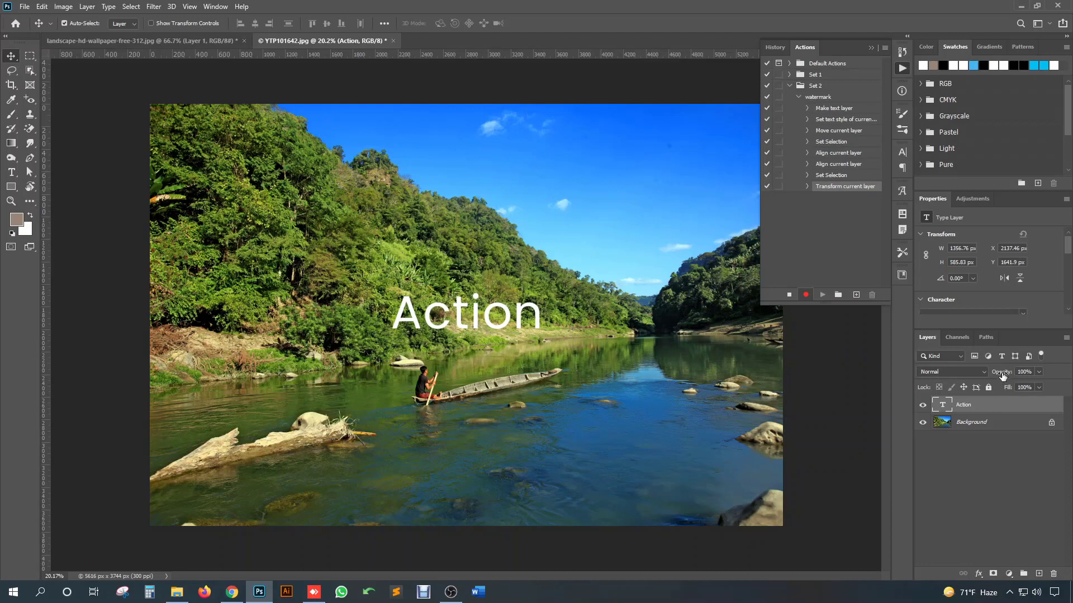
Set the Action layer's opacity to 50% and add a Black & White adjustment layer above it with the Default preset
drag(1002, 376, 963, 378)
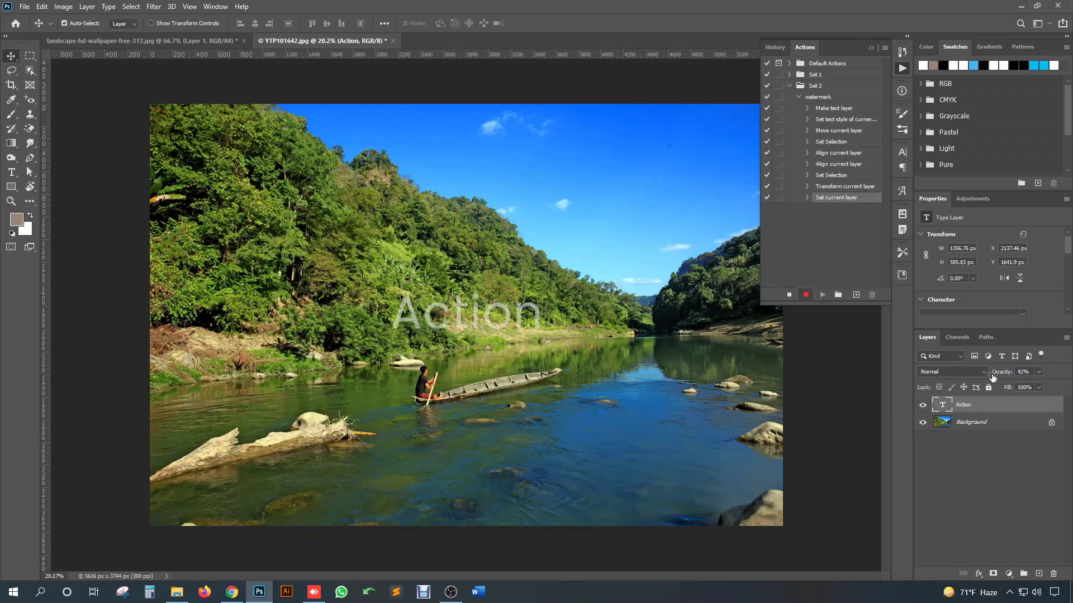
drag(1003, 375, 999, 375)
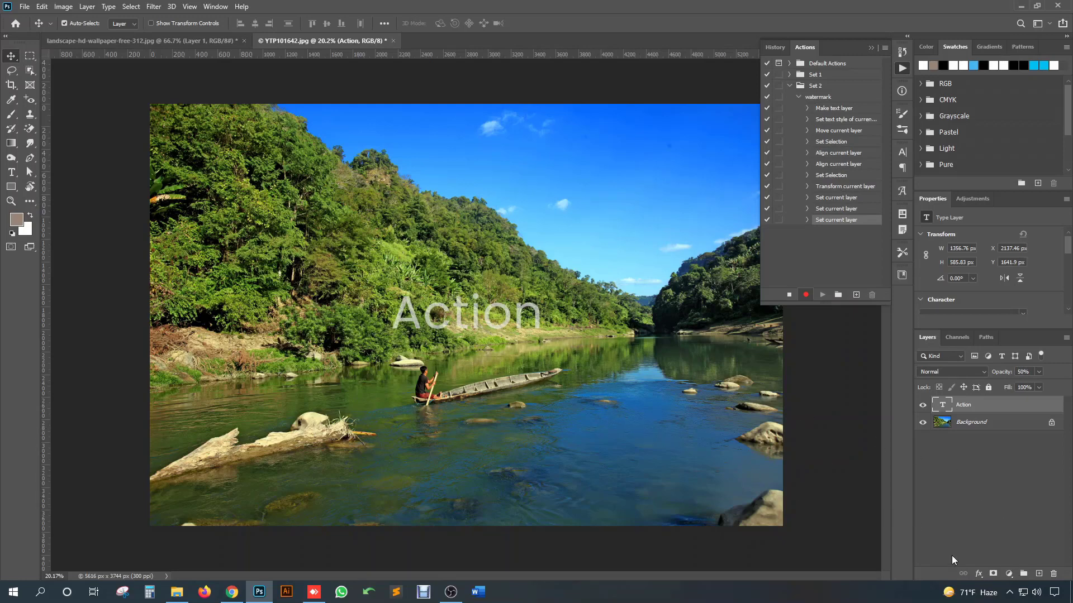
click(1008, 574)
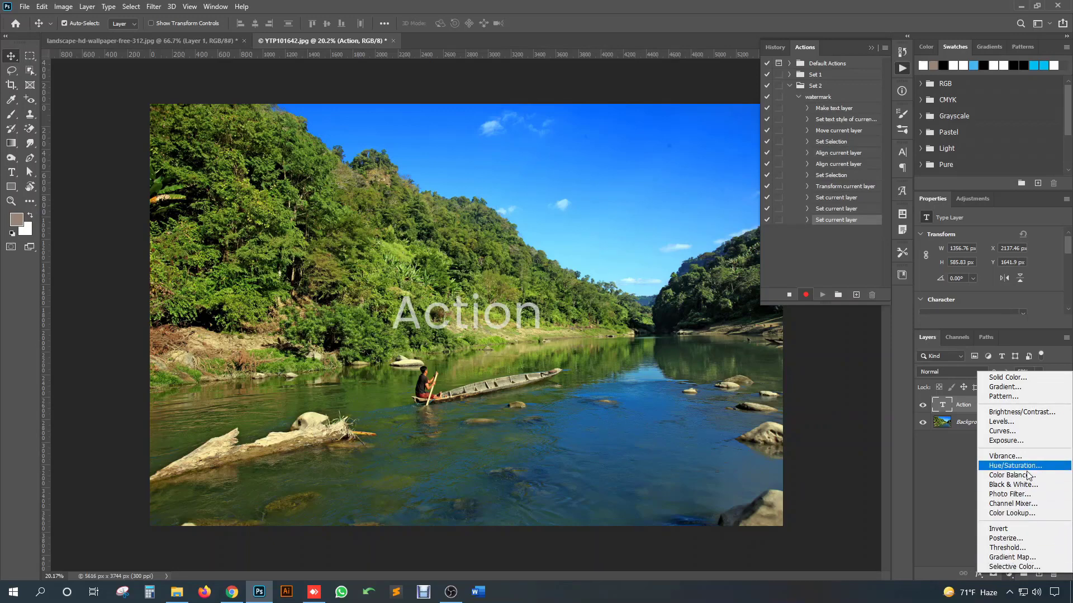
click(1034, 489)
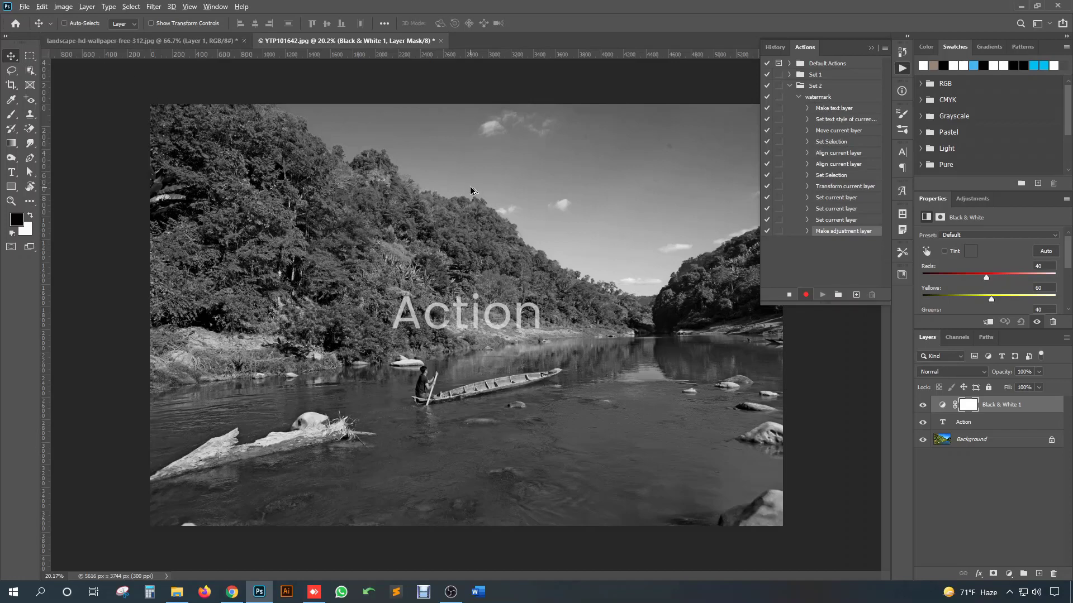
Save the river image as YTP101642 copy.jpg, quality 12, Baseline ("Standard"), in the image folder, and close the original without saving
key(ctrl+shift+s)
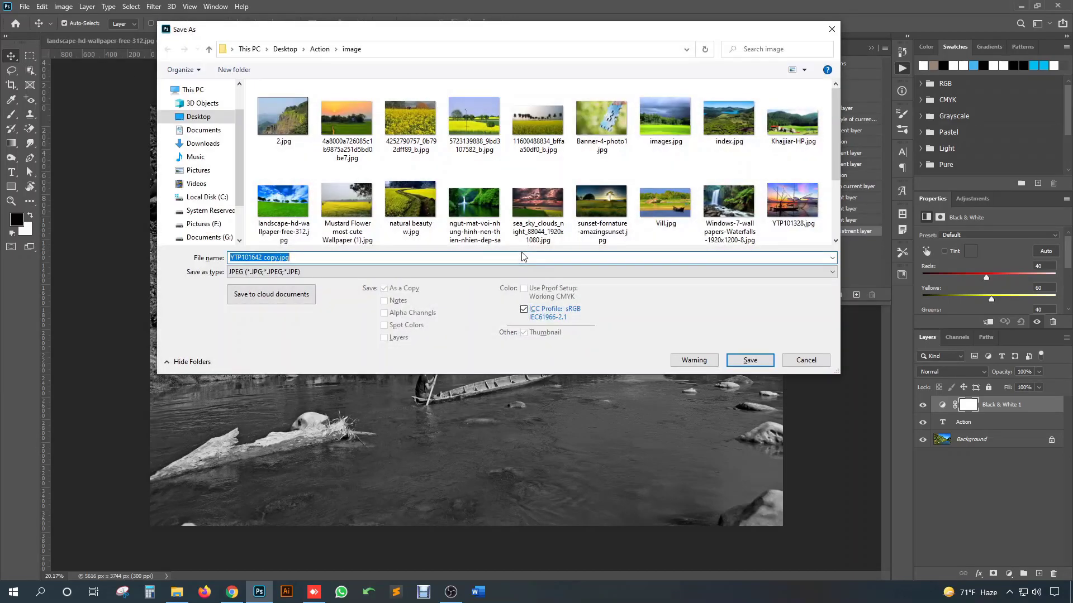
click(265, 258)
drag(230, 257, 271, 259)
click(279, 257)
click(760, 363)
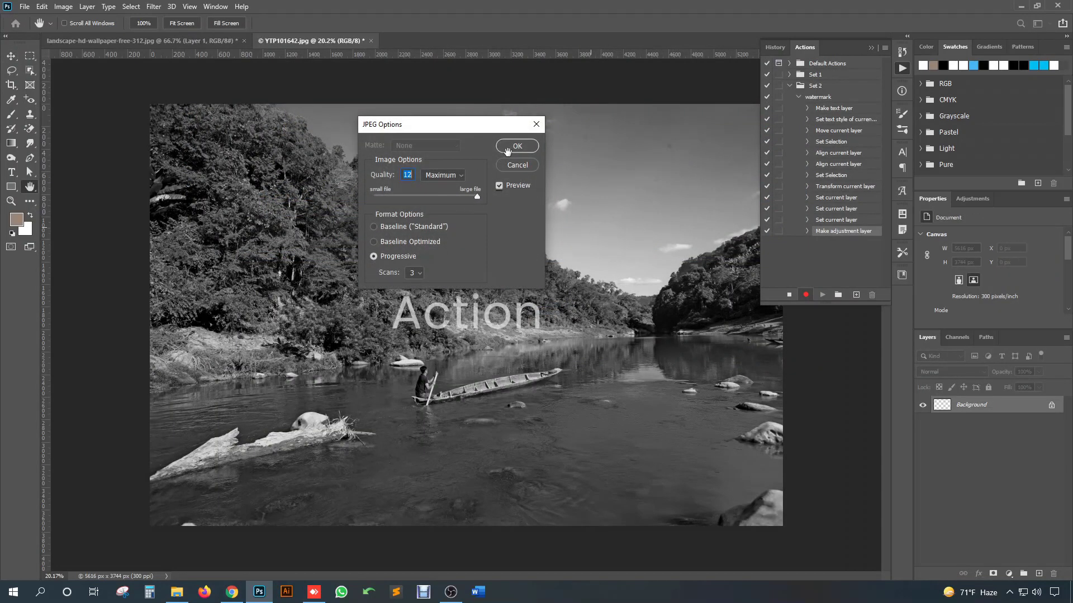
click(398, 228)
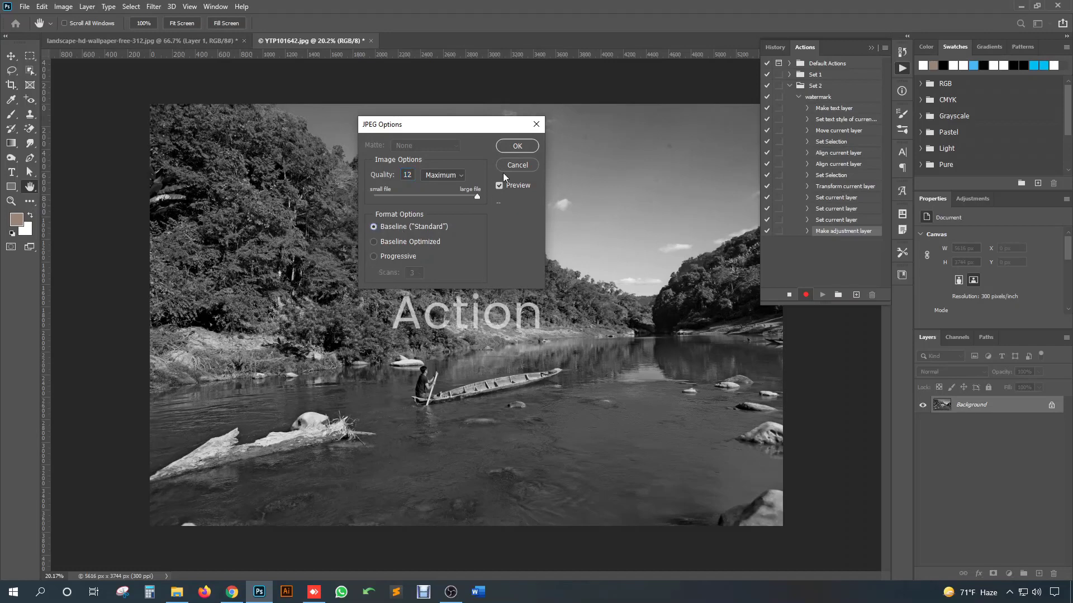
click(519, 146)
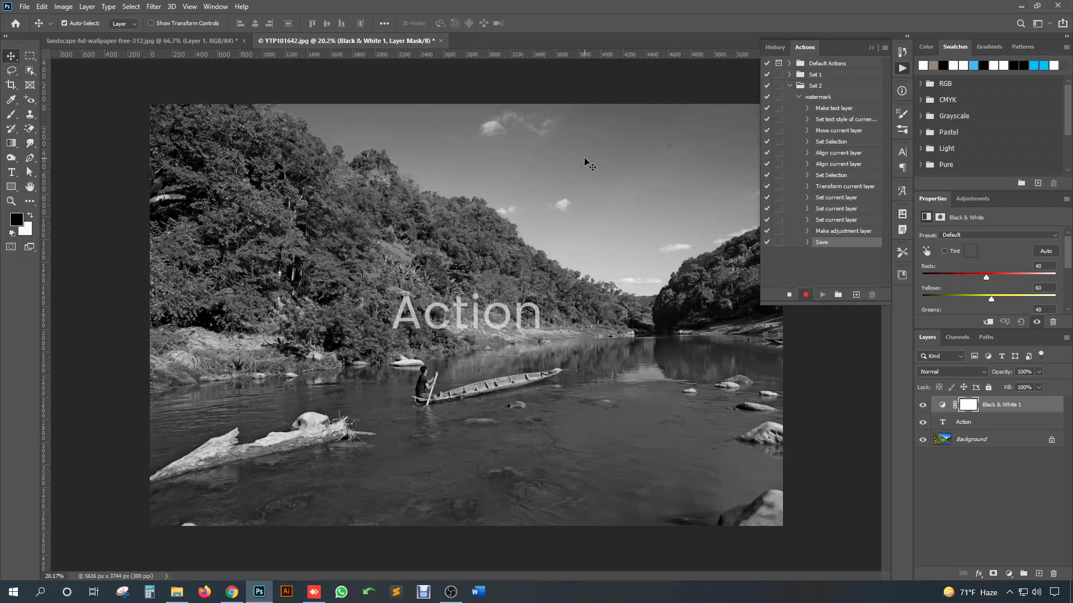
click(440, 41)
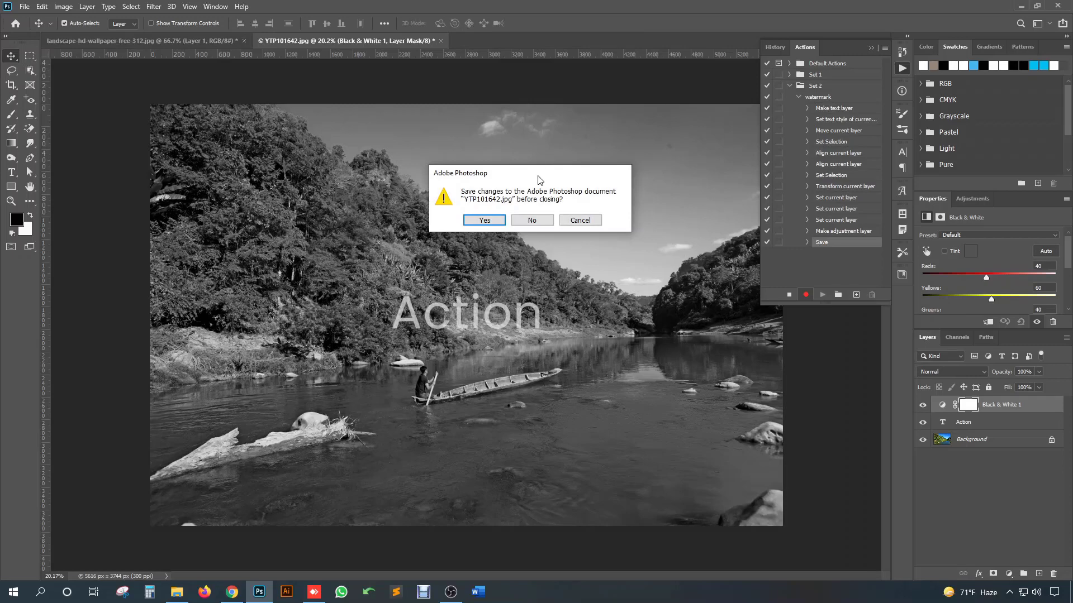
click(532, 221)
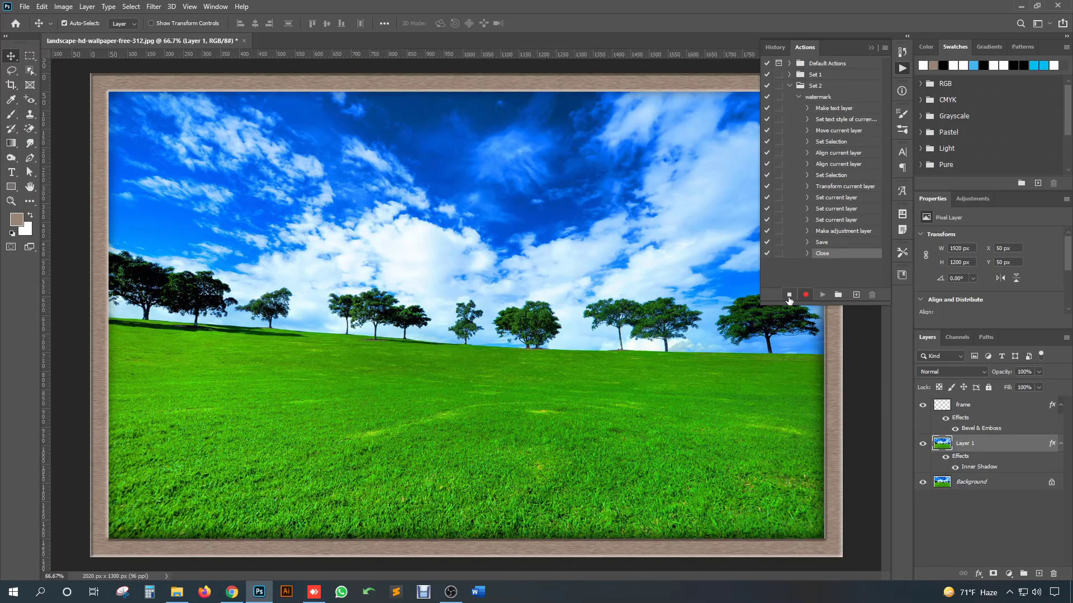
Stop recording the watermark action and play it on the framed landscape image
click(789, 296)
click(811, 98)
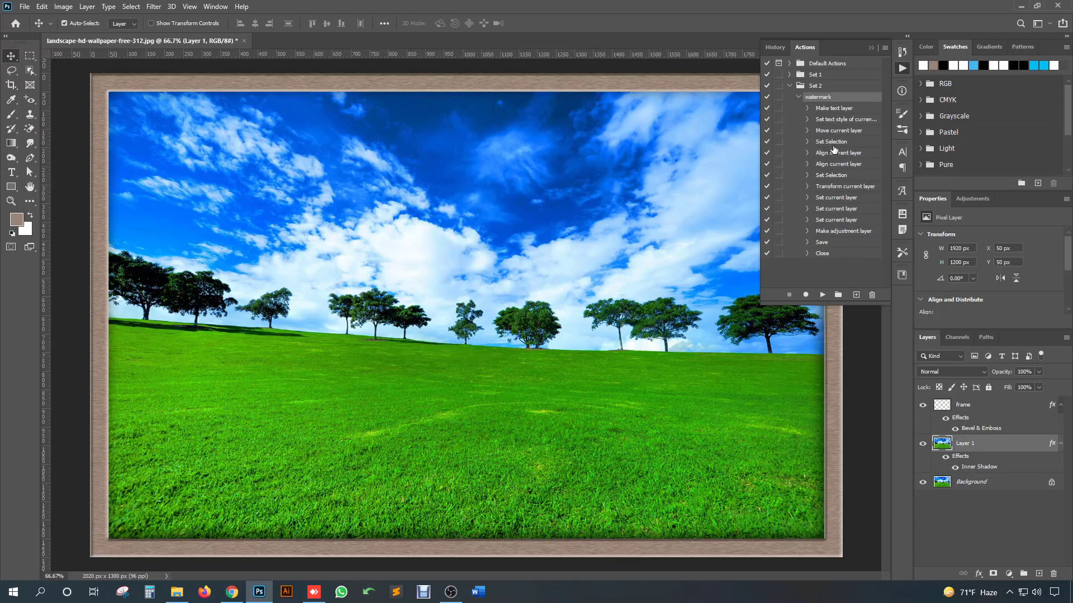
click(821, 295)
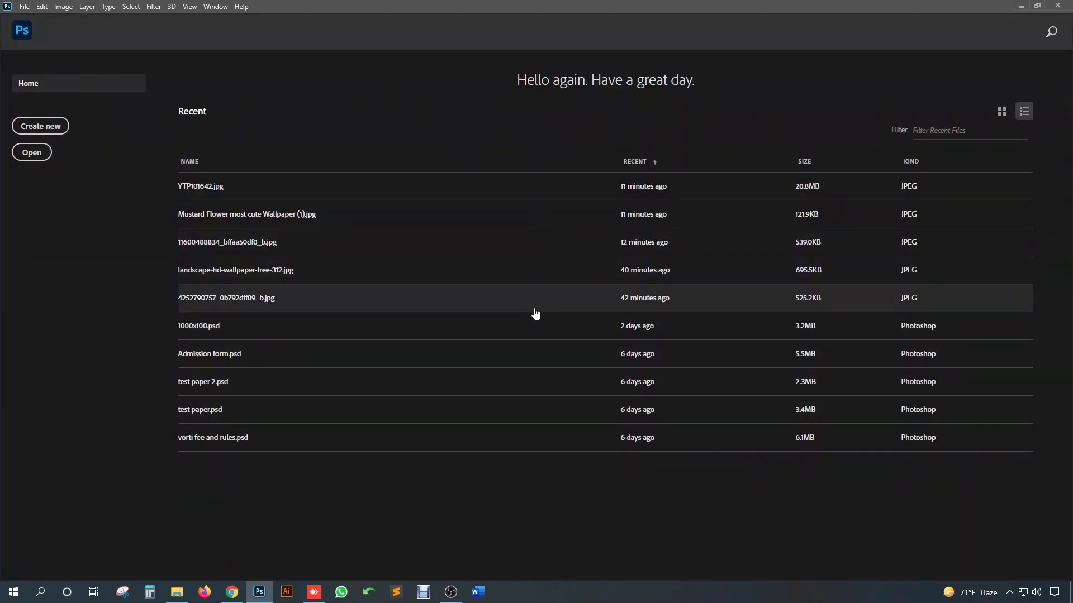
Switch to File Explorer and examine the saved landscape-hd-wallpaper-free-312 copy.jpg at full size, closing the viewer when done
click(176, 592)
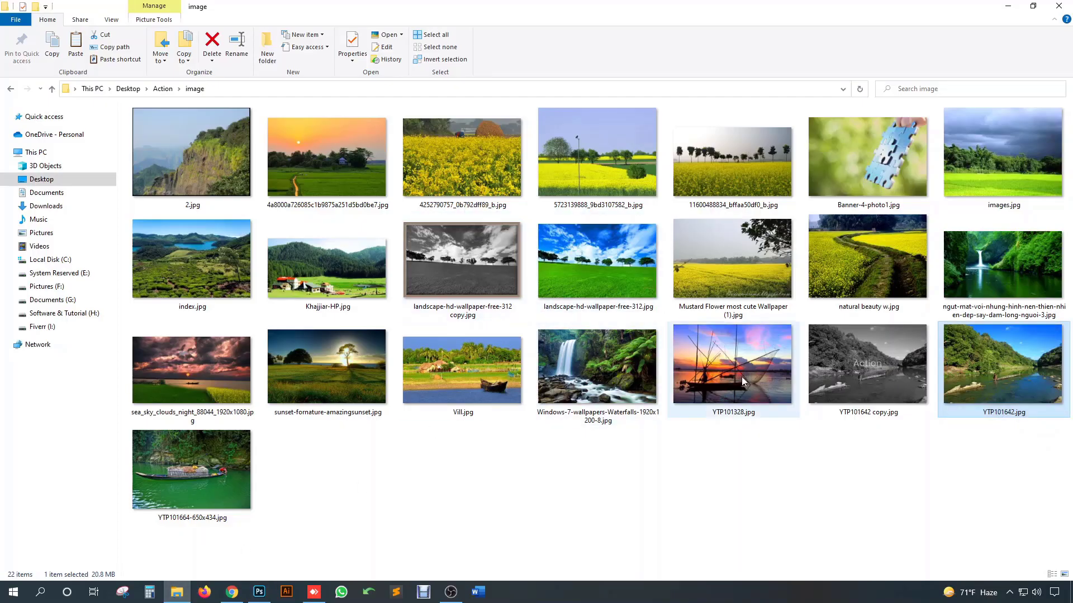
click(857, 385)
click(565, 290)
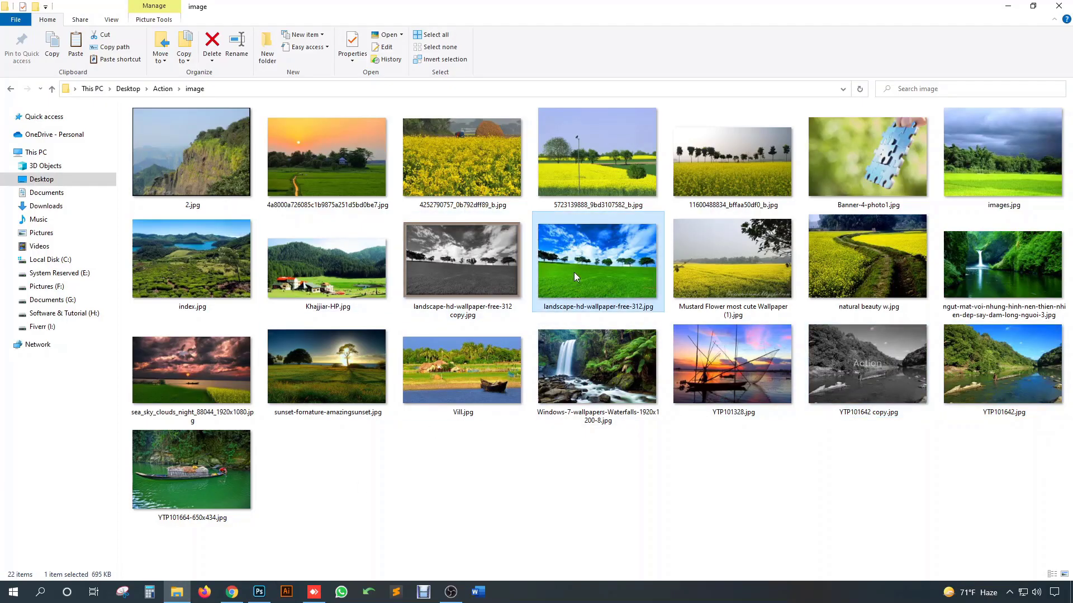
click(474, 287)
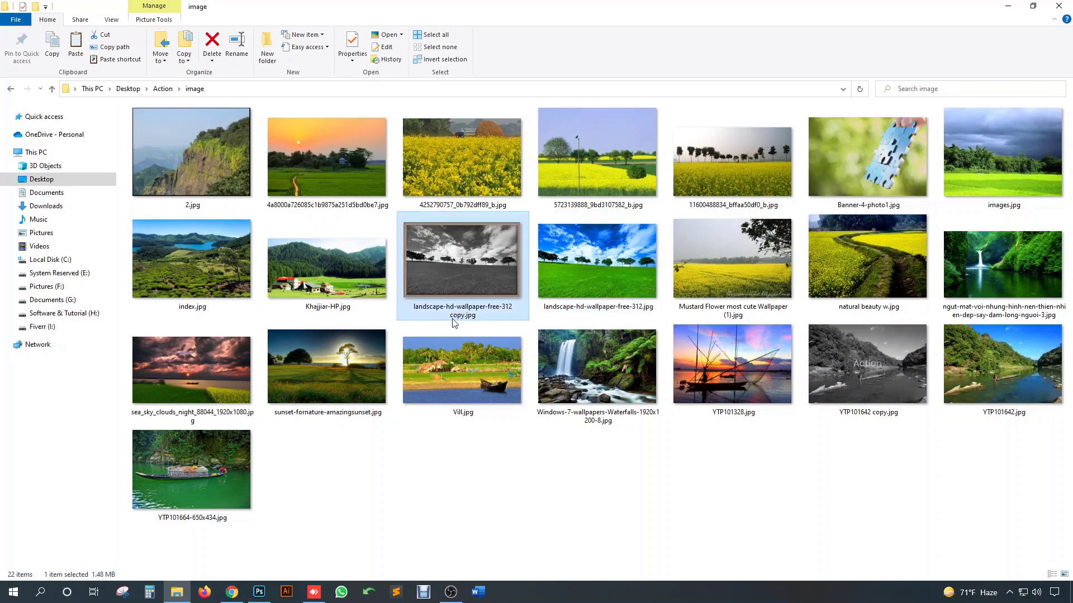
double_click(454, 276)
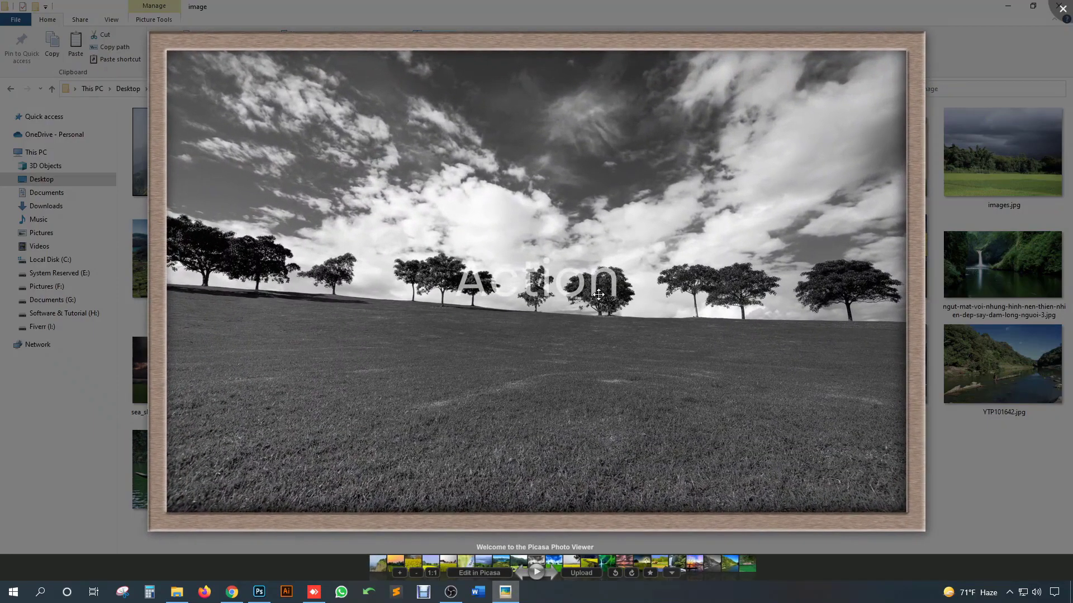
click(1058, 8)
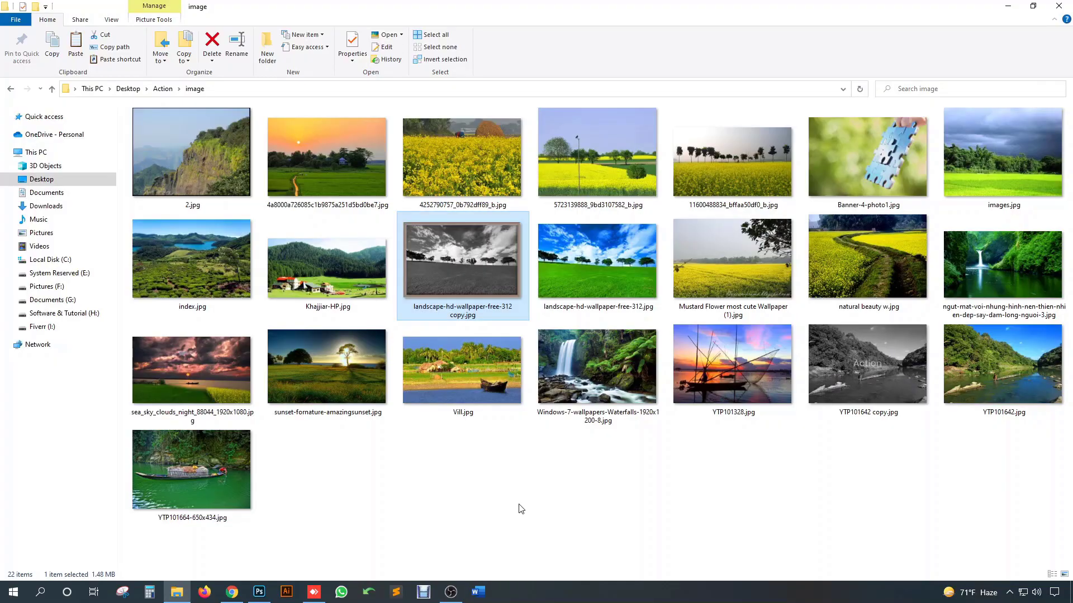
click(520, 509)
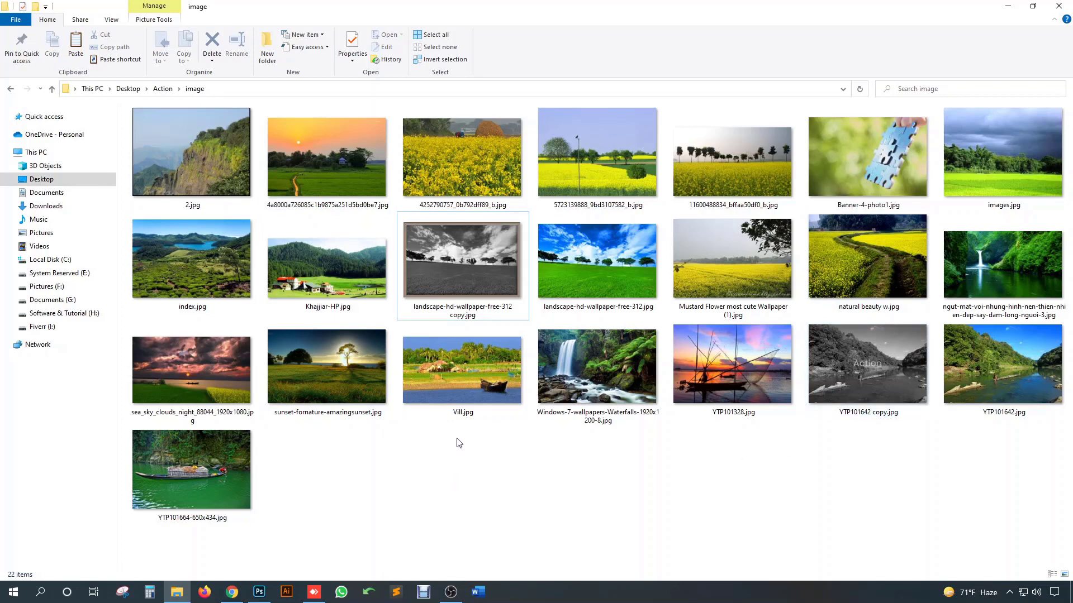
Delete YTP101642 copy.jpg and landscape-hd-wallpaper-free-312 copy.jpg from the image folder
click(873, 383)
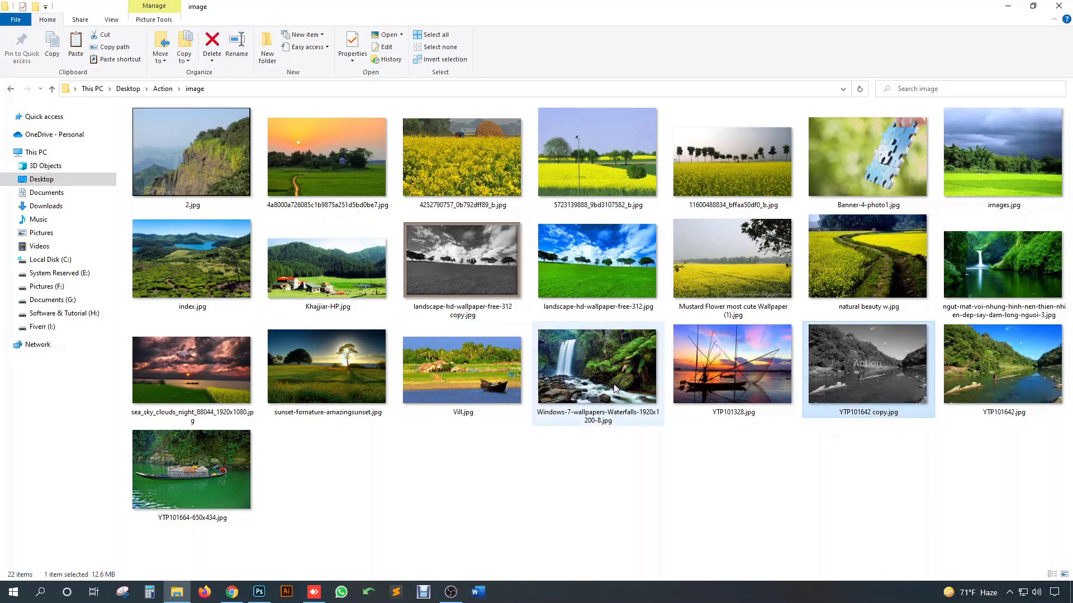
ctrl+click(451, 278)
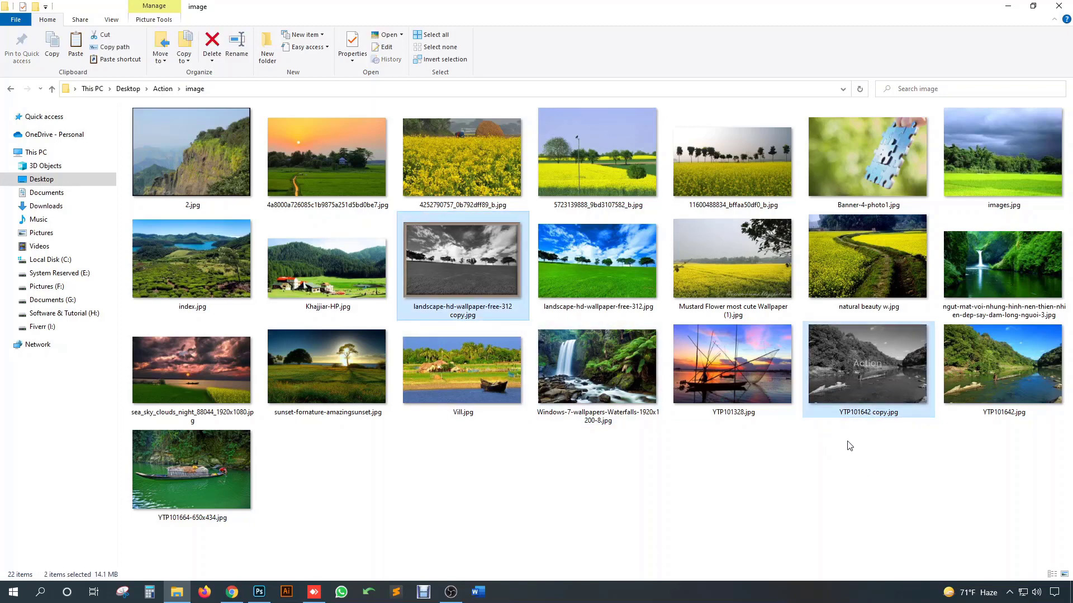
key(Delete)
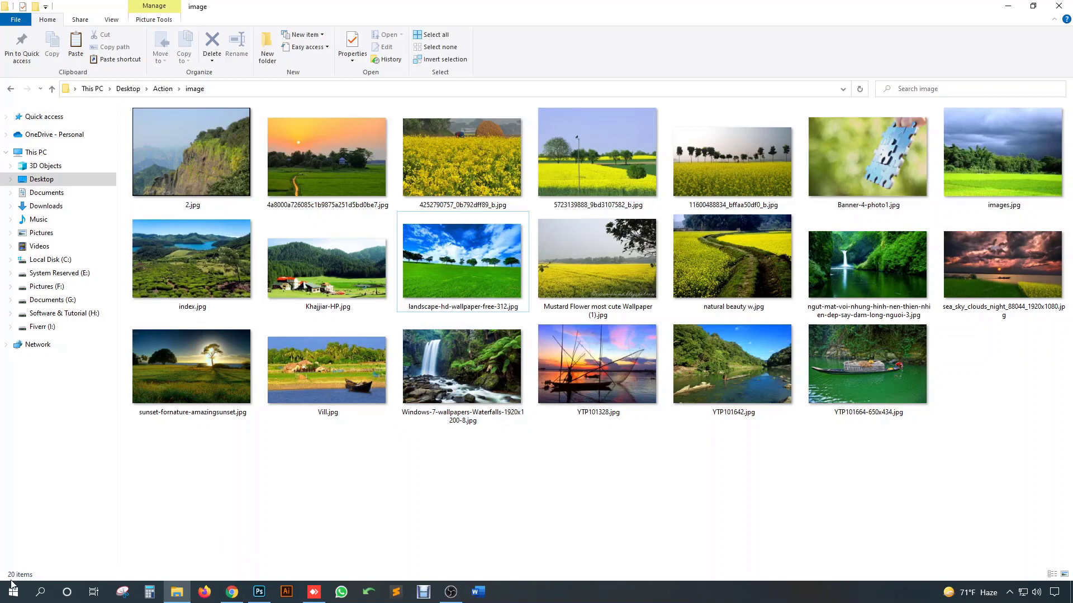
Switch to Photoshop and start a Batch with Desktop\Action\image as the source folder for the watermark action
click(259, 592)
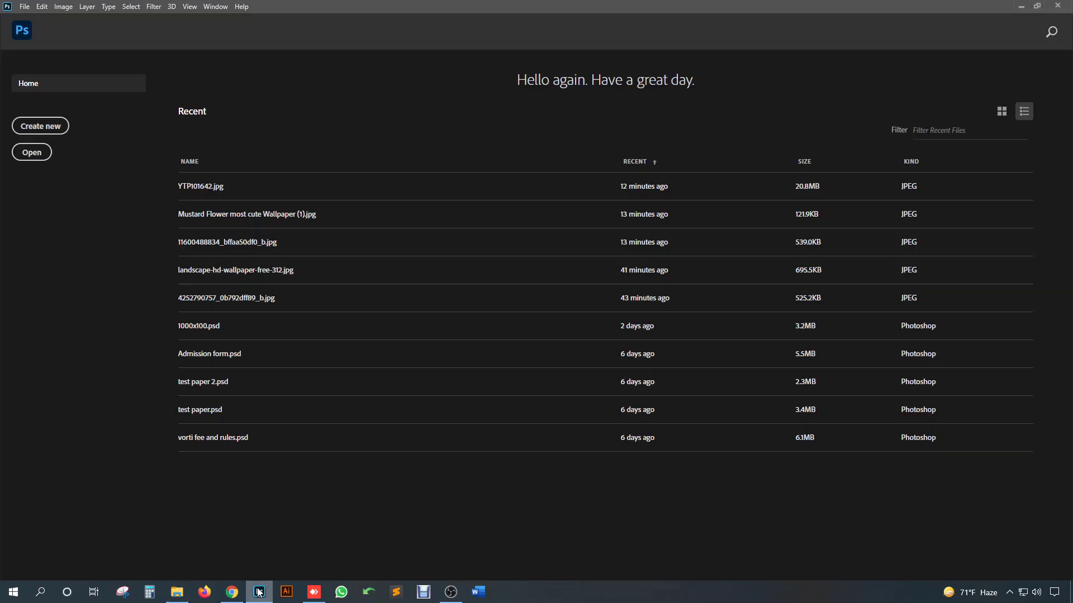
click(25, 7)
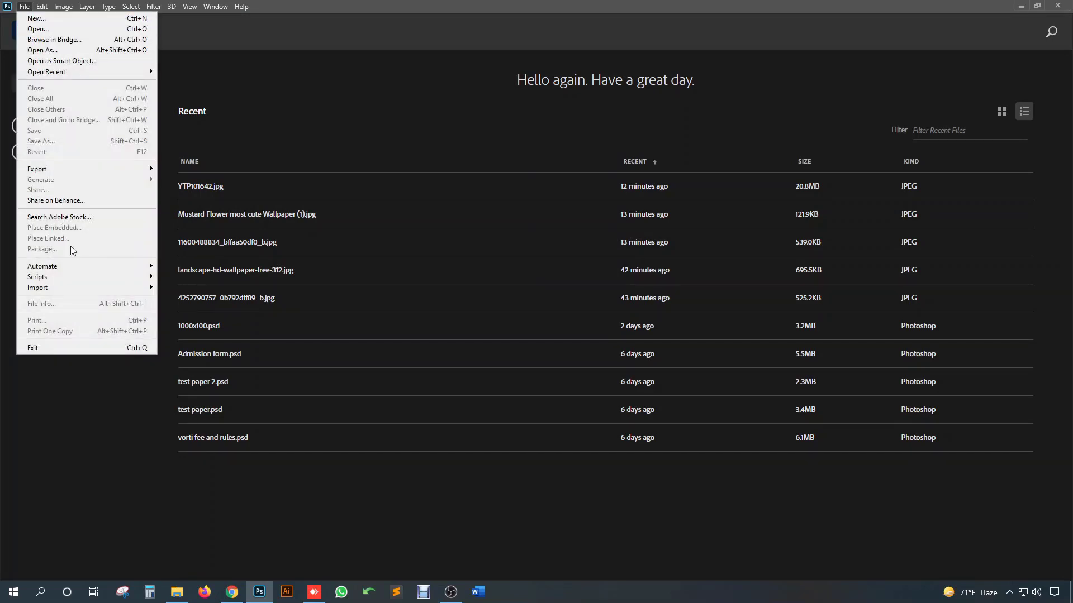
mouse_move(127, 270)
click(231, 271)
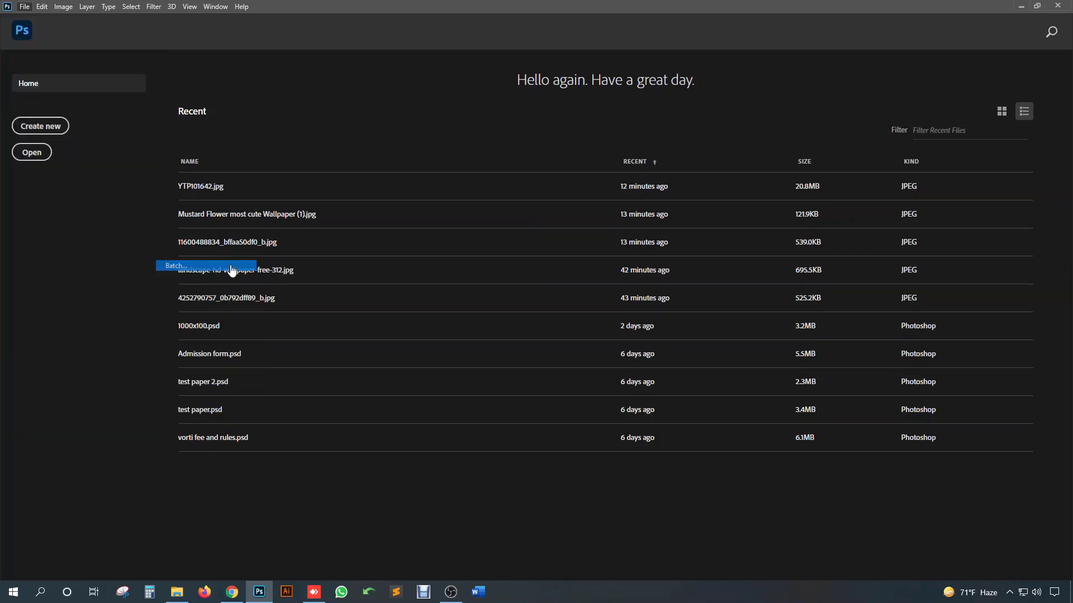
click(329, 186)
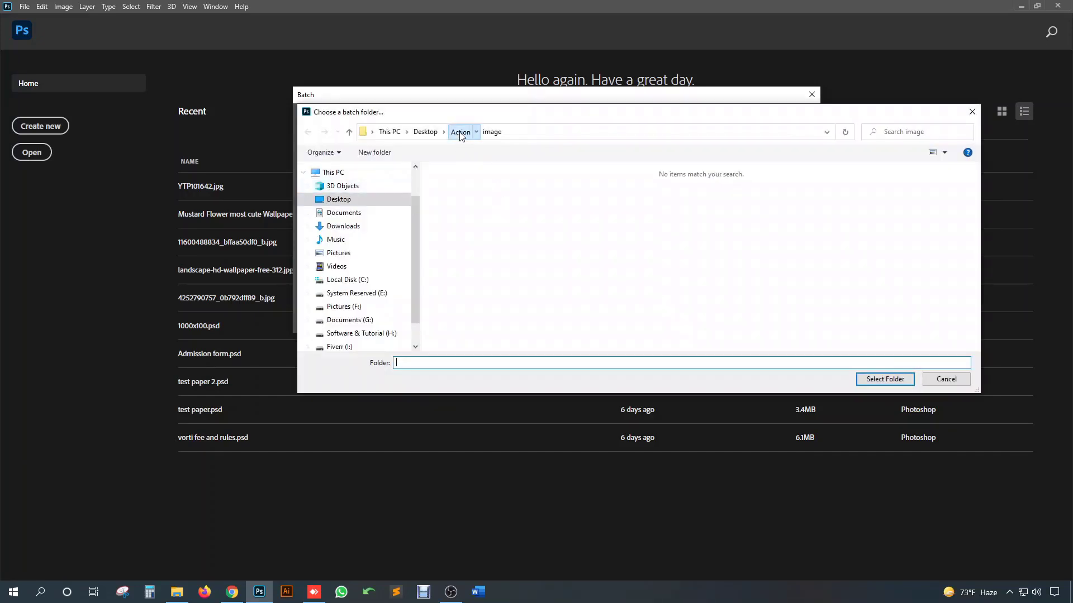
click(460, 134)
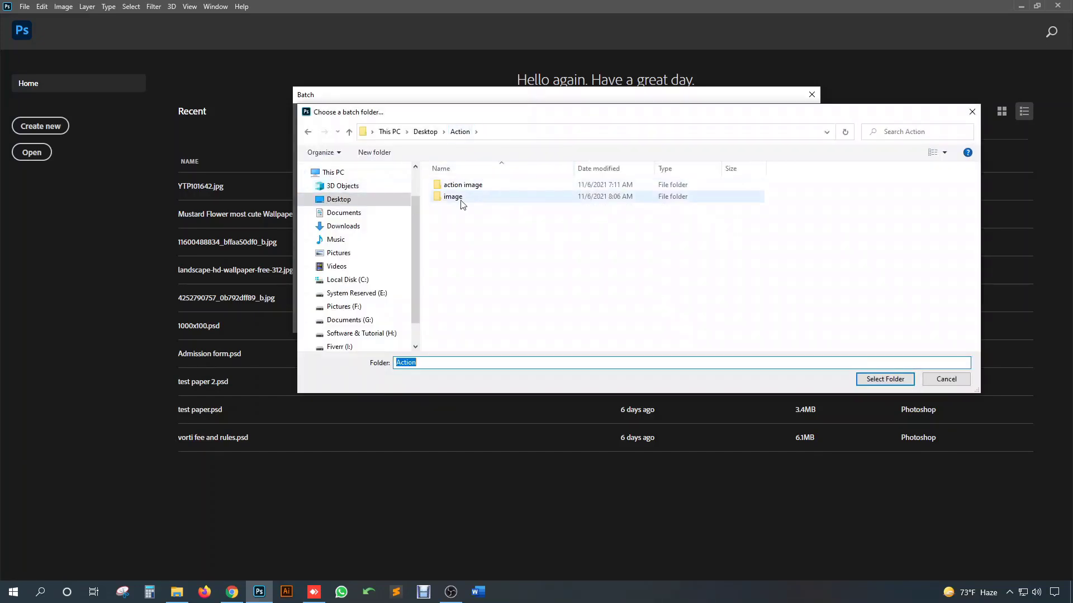
click(464, 196)
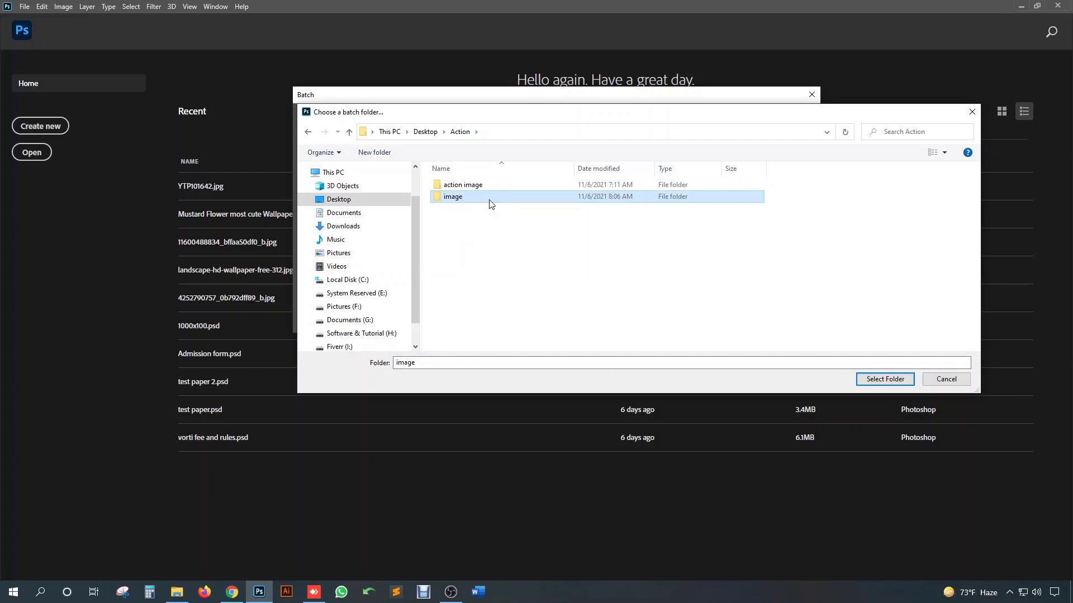
click(475, 201)
click(493, 198)
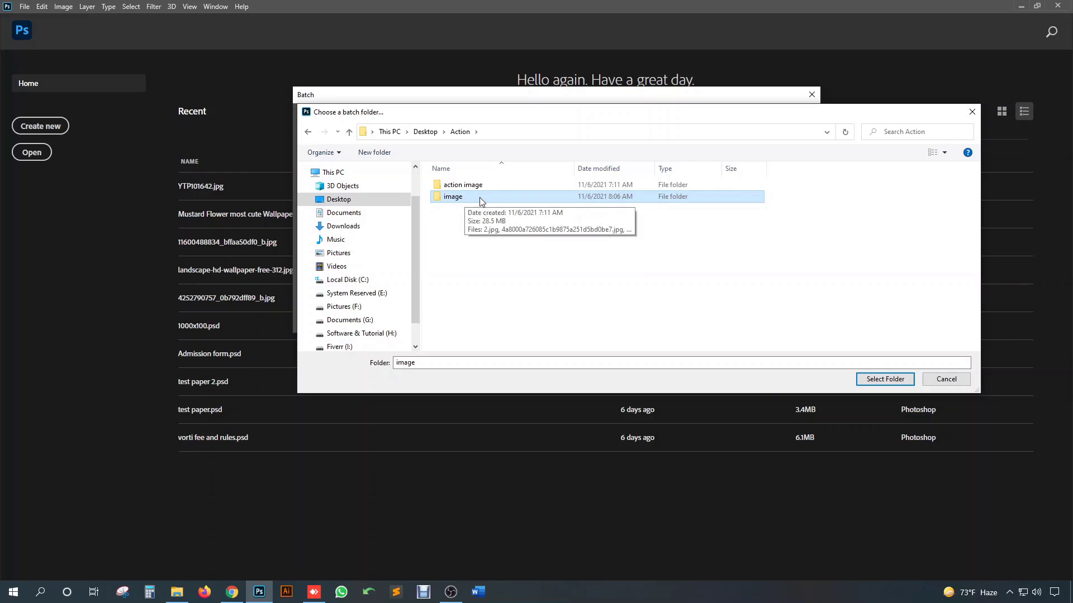
click(908, 380)
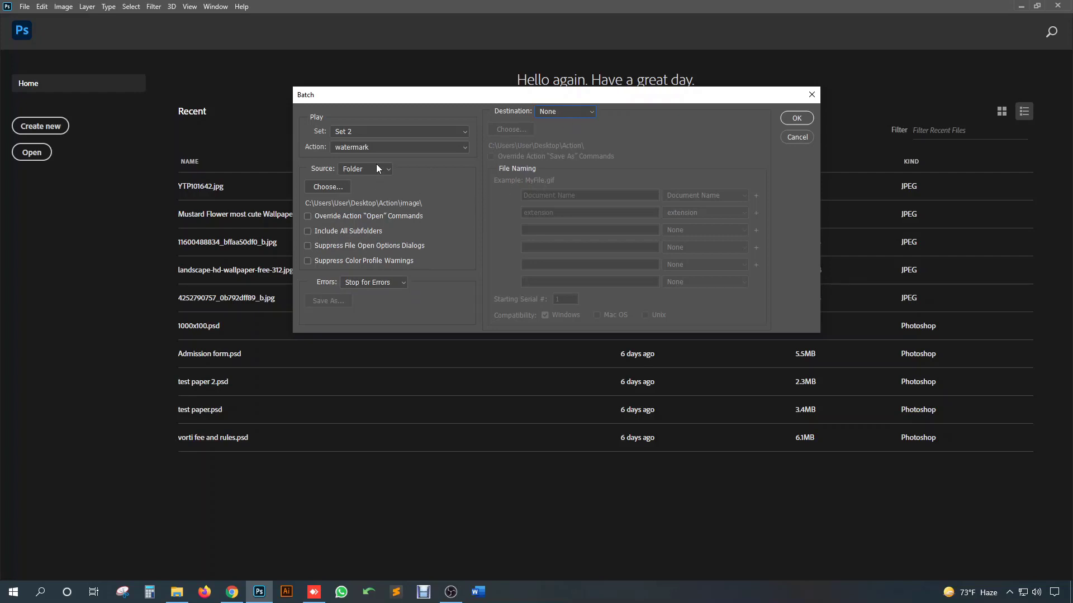
Set the batch destination to the folder Desktop\Action\image and run the batch
click(559, 112)
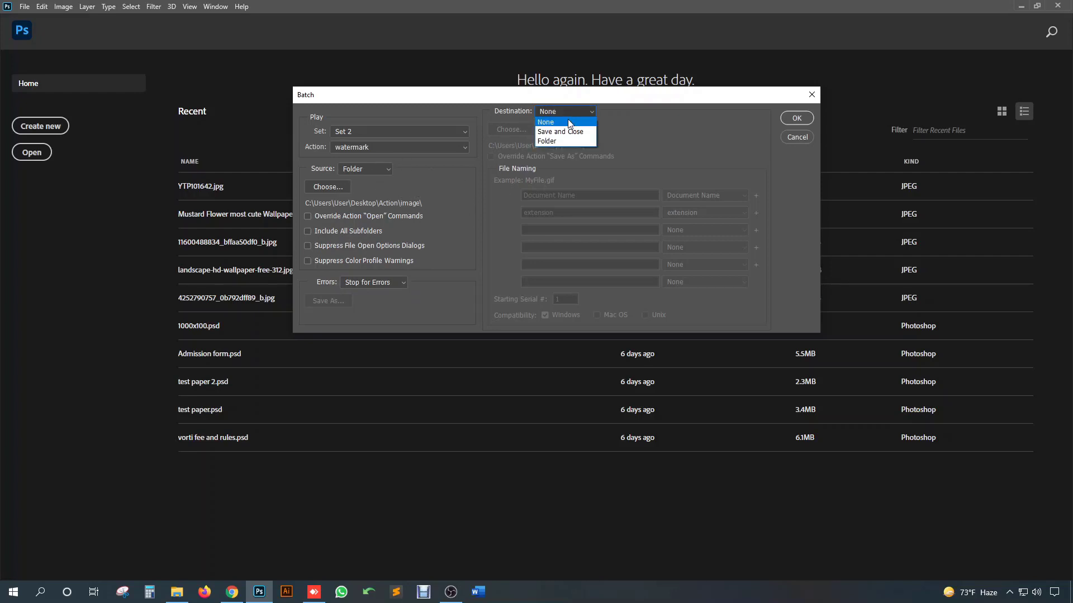
click(563, 142)
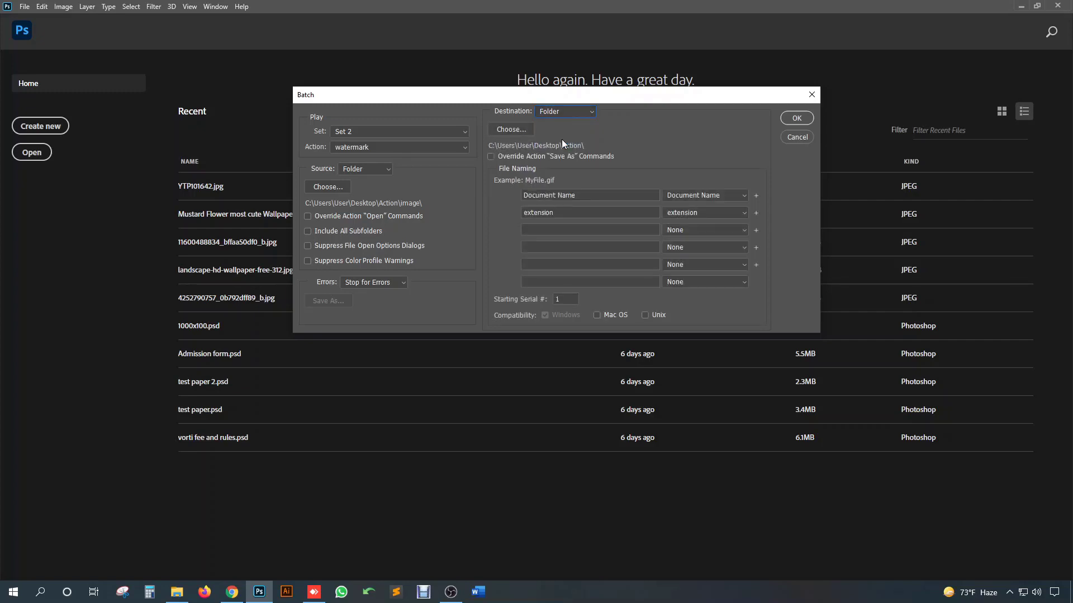
click(512, 129)
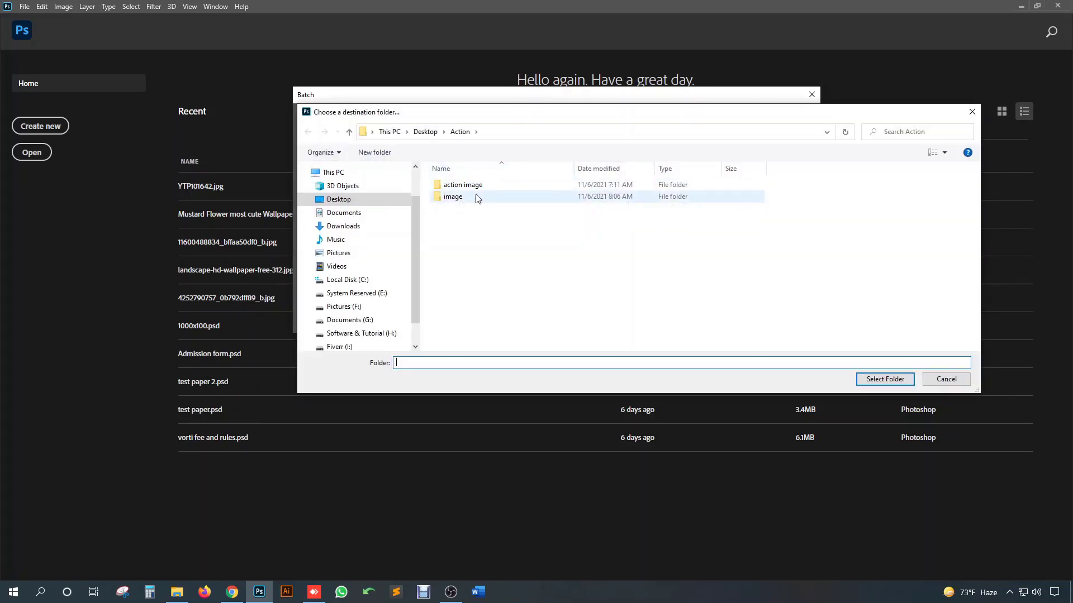
click(439, 199)
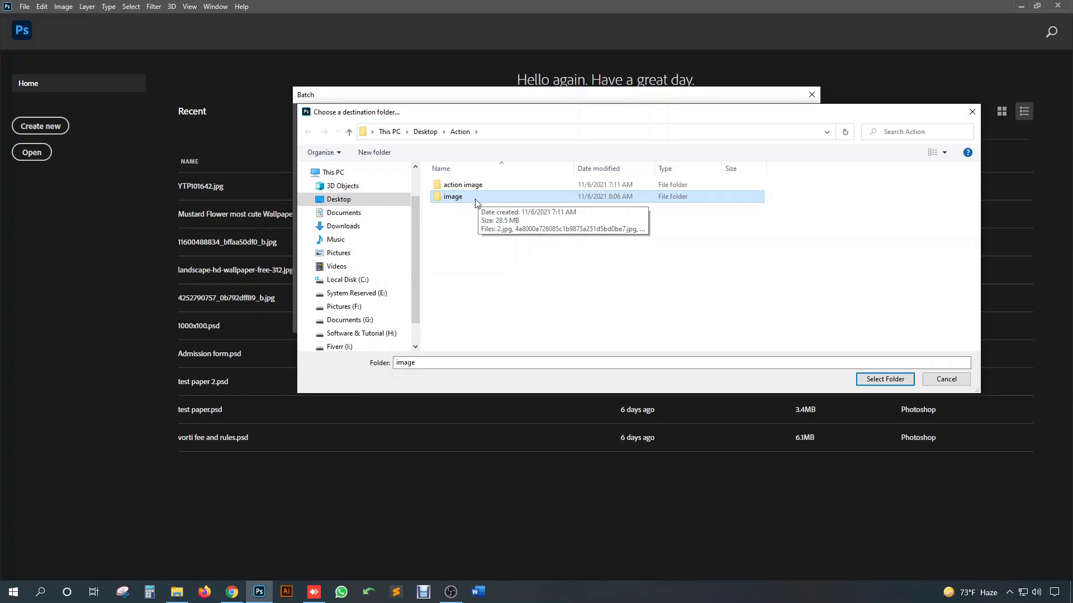
click(449, 197)
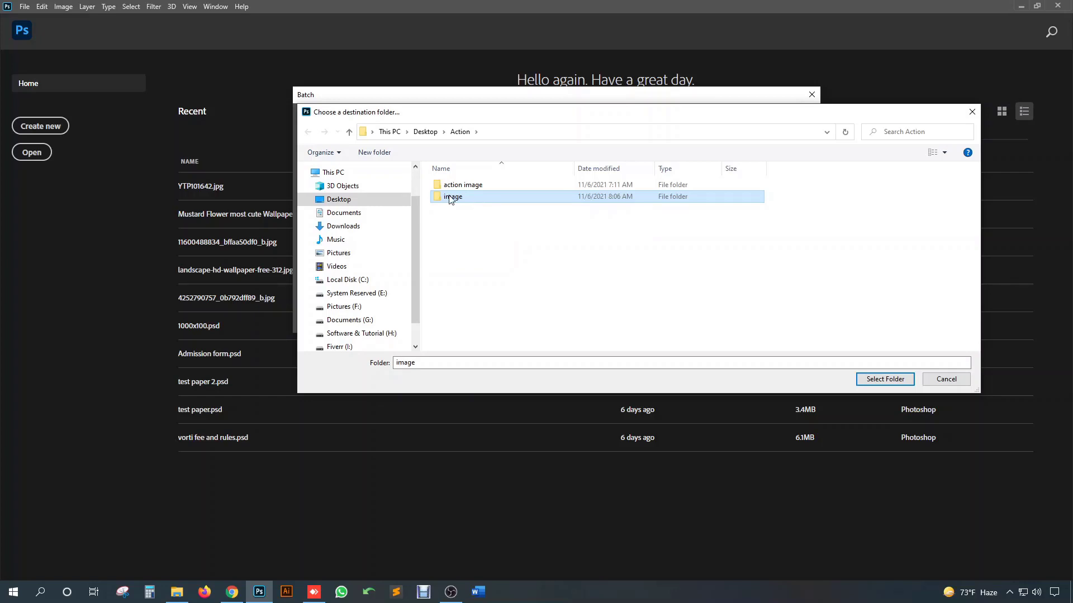
click(490, 196)
drag(503, 113, 622, 115)
click(597, 189)
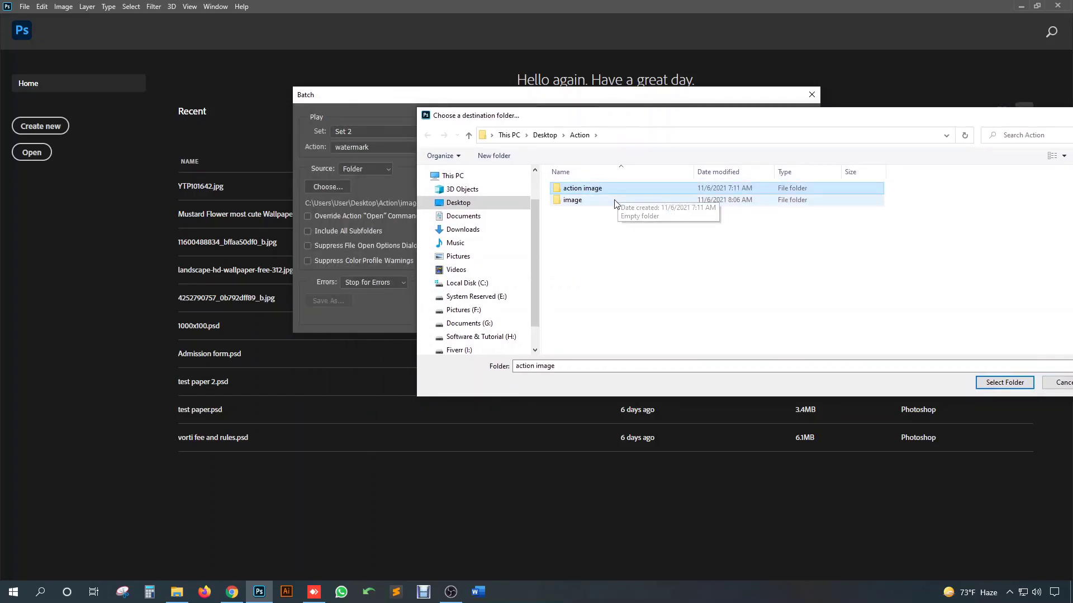
click(609, 203)
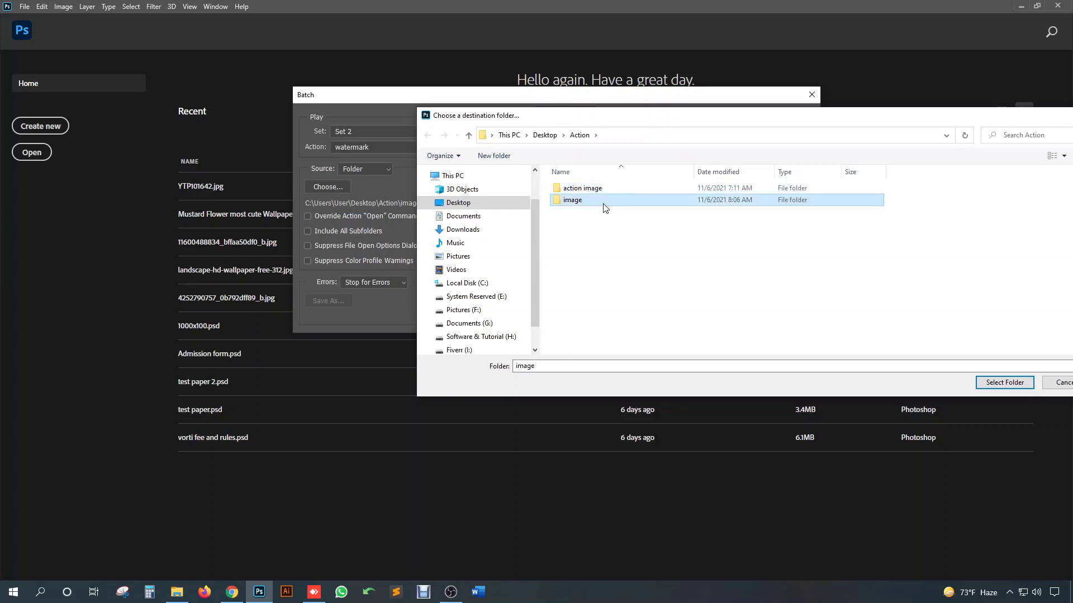
drag(622, 119, 379, 297)
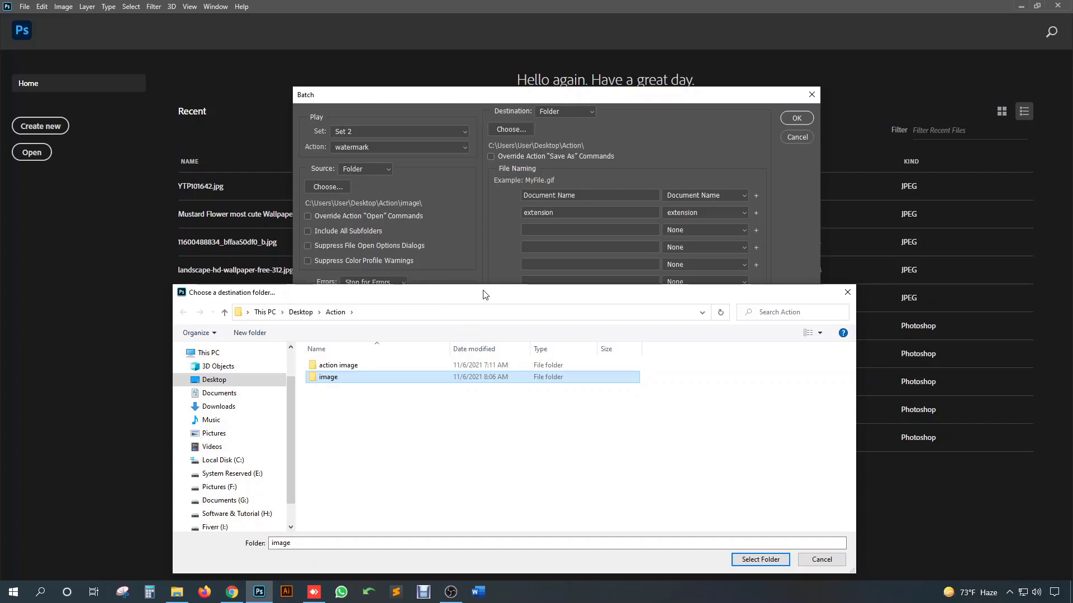
drag(485, 294, 496, 277)
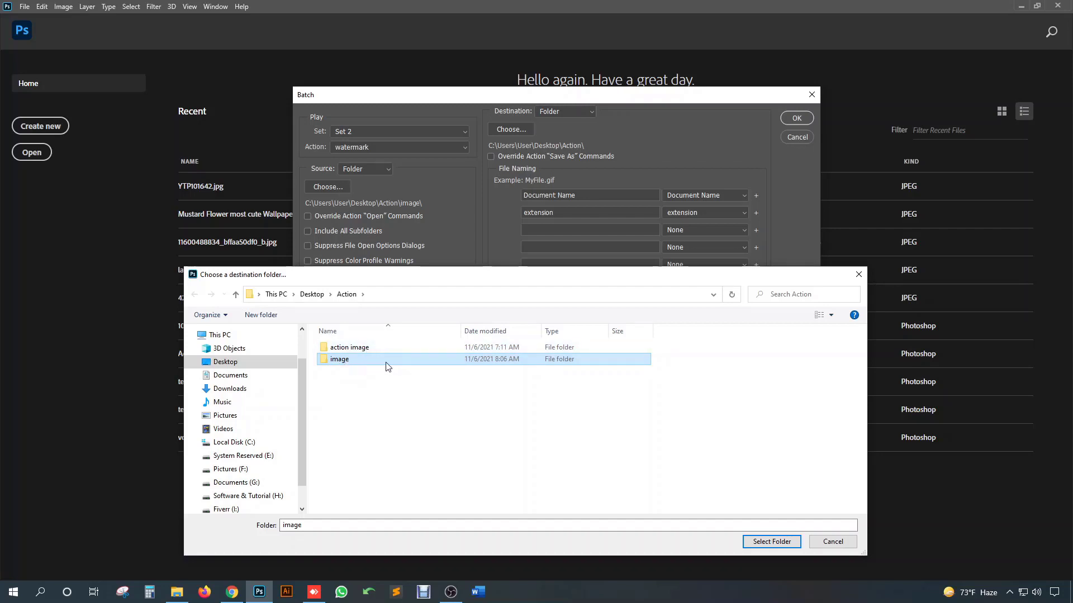
click(777, 541)
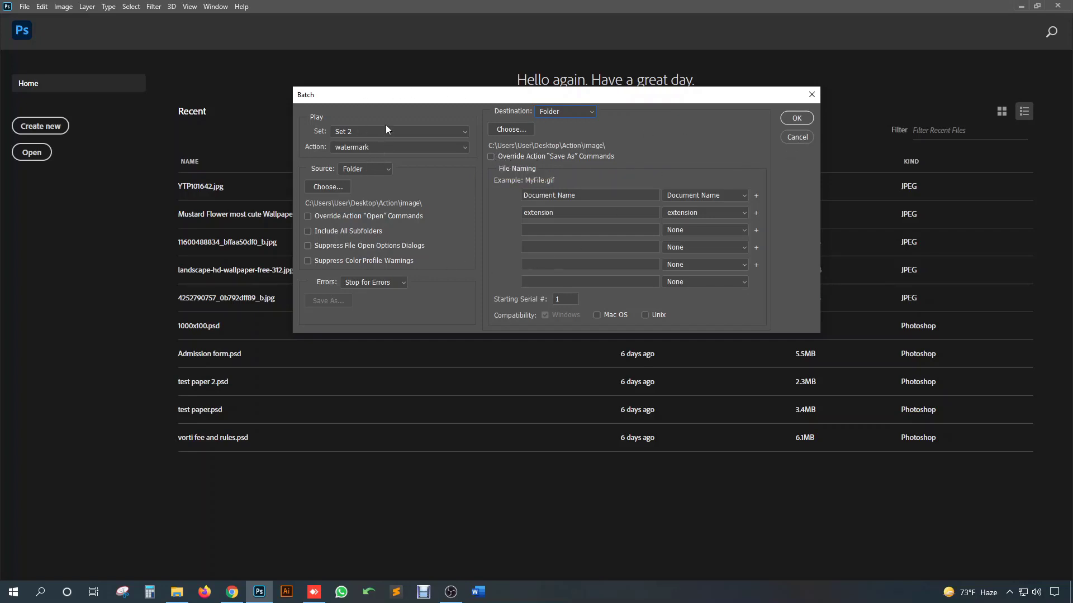
drag(429, 101, 405, 107)
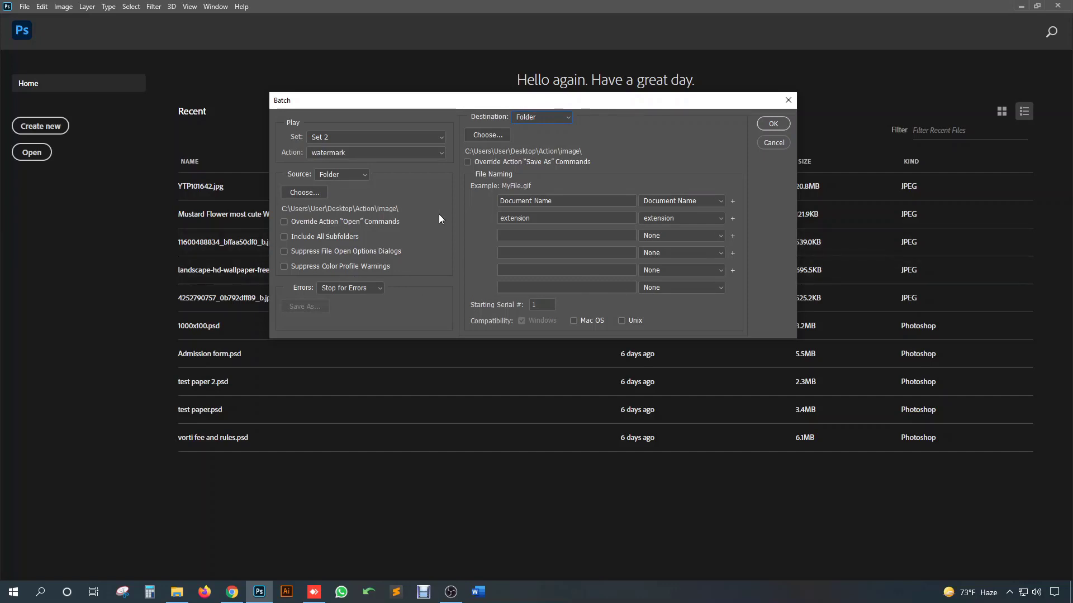
click(773, 124)
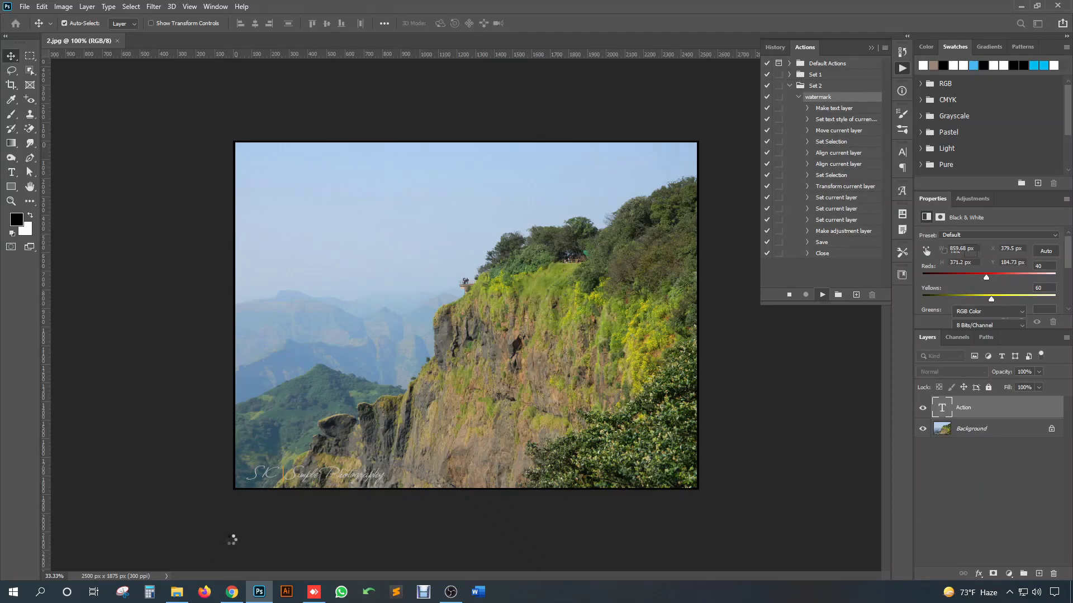
Switch to File Explorer and examine the batch-processed copies beside their originals in the image folder
click(177, 593)
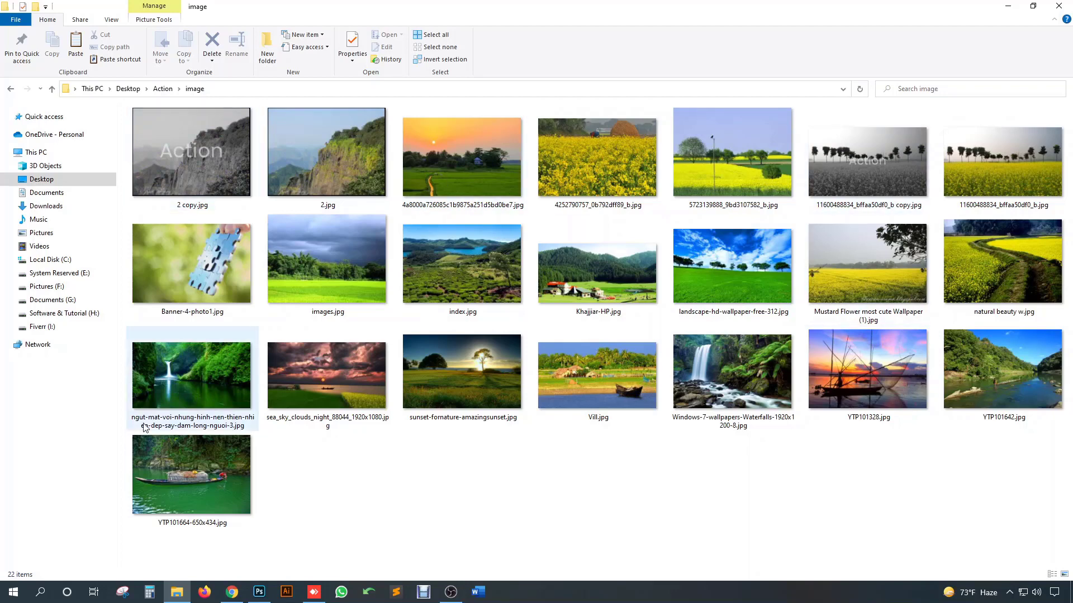
click(322, 174)
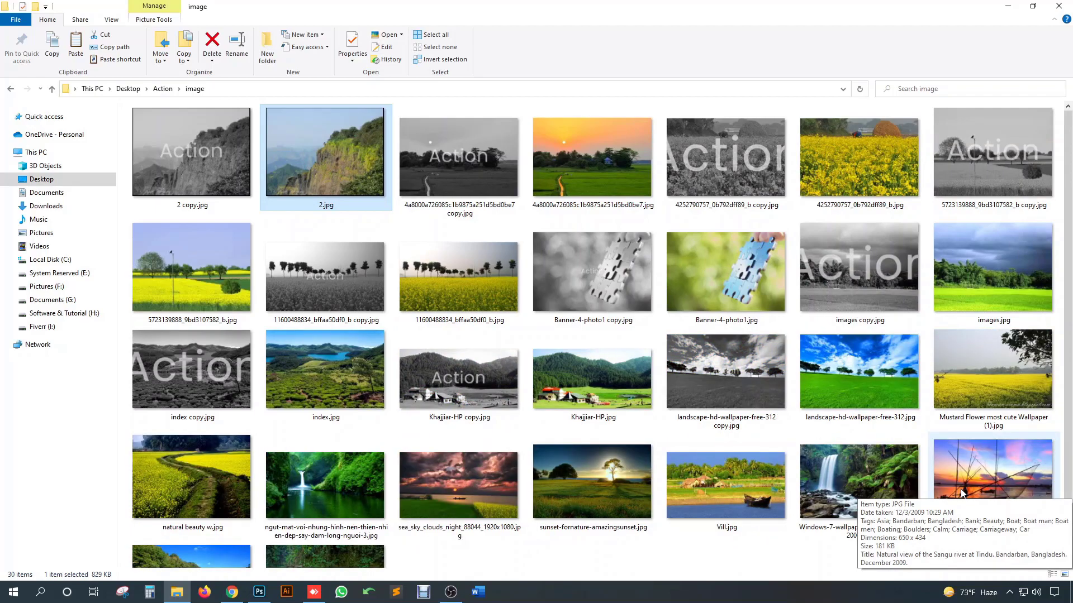
scroll(818, 453, down, 2)
scroll(818, 455, down, 1)
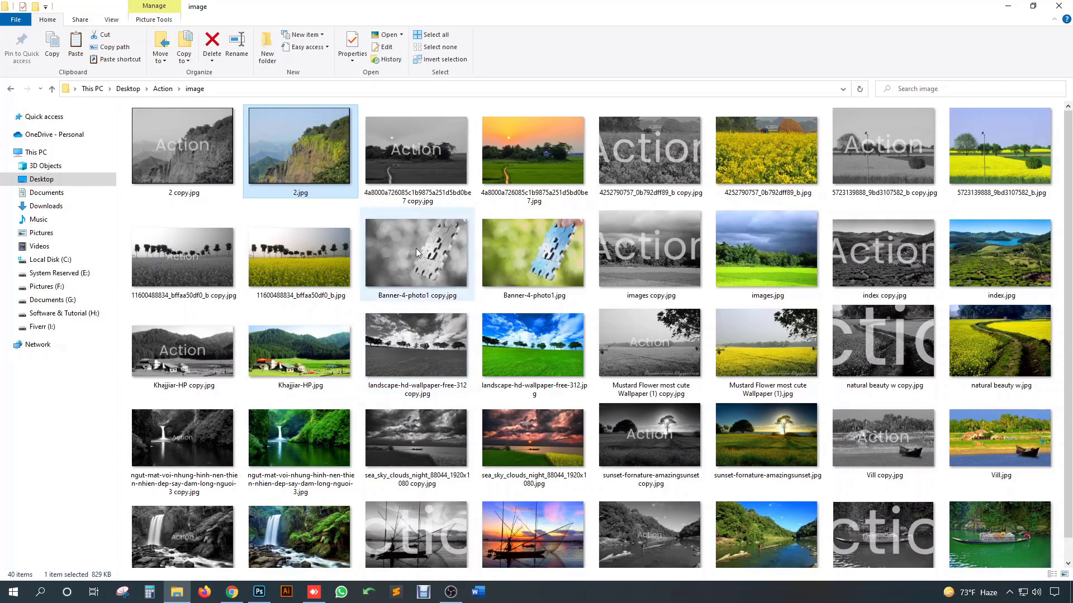
scroll(503, 263, down, 1)
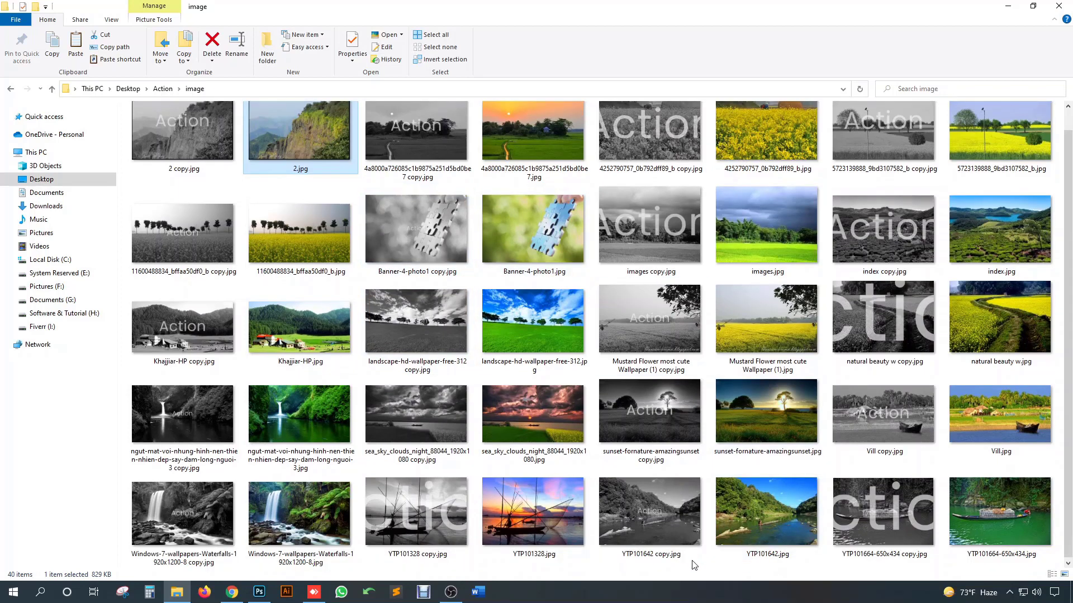
key(Left)
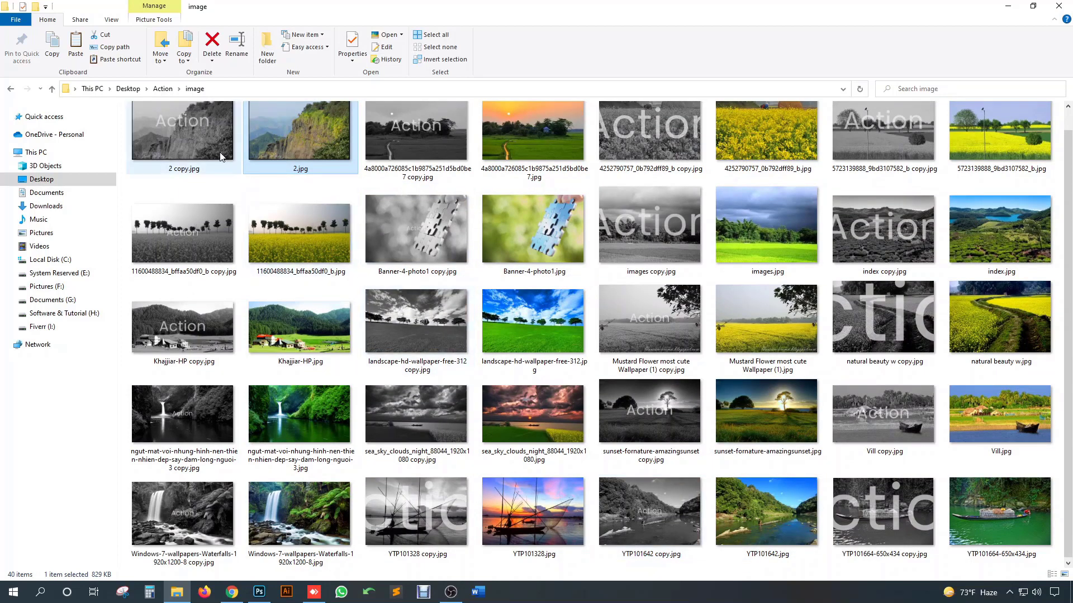
click(413, 158)
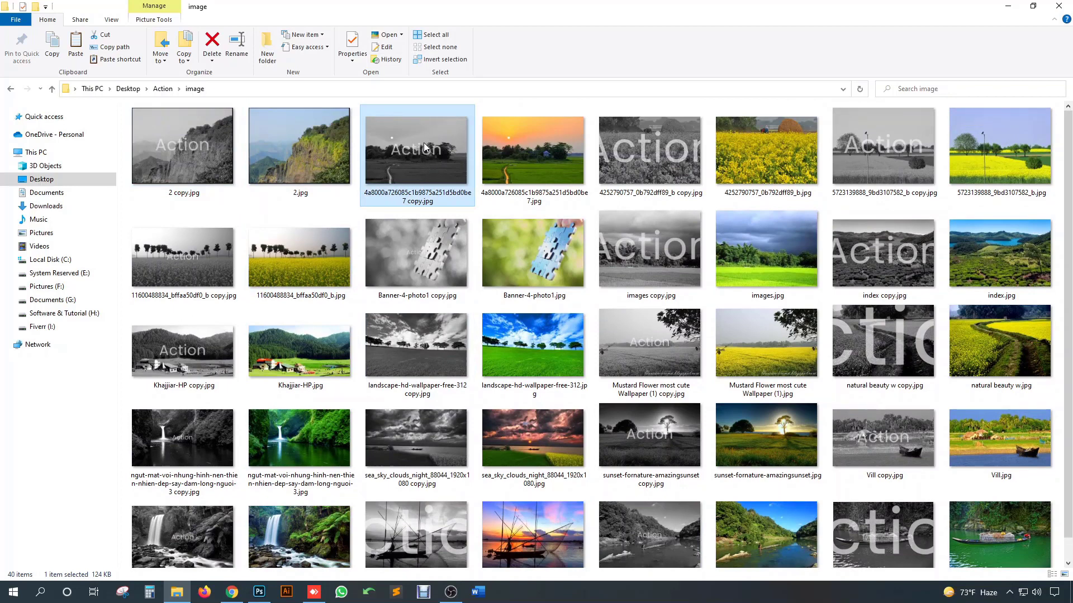
click(651, 156)
click(910, 283)
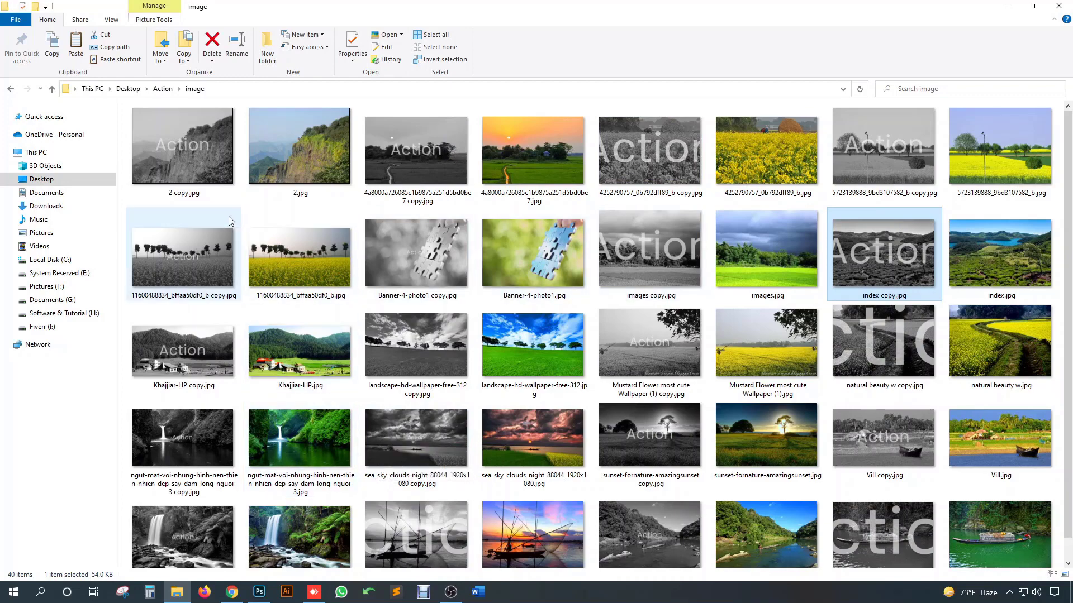
ctrl+scroll(210, 201, up, 2)
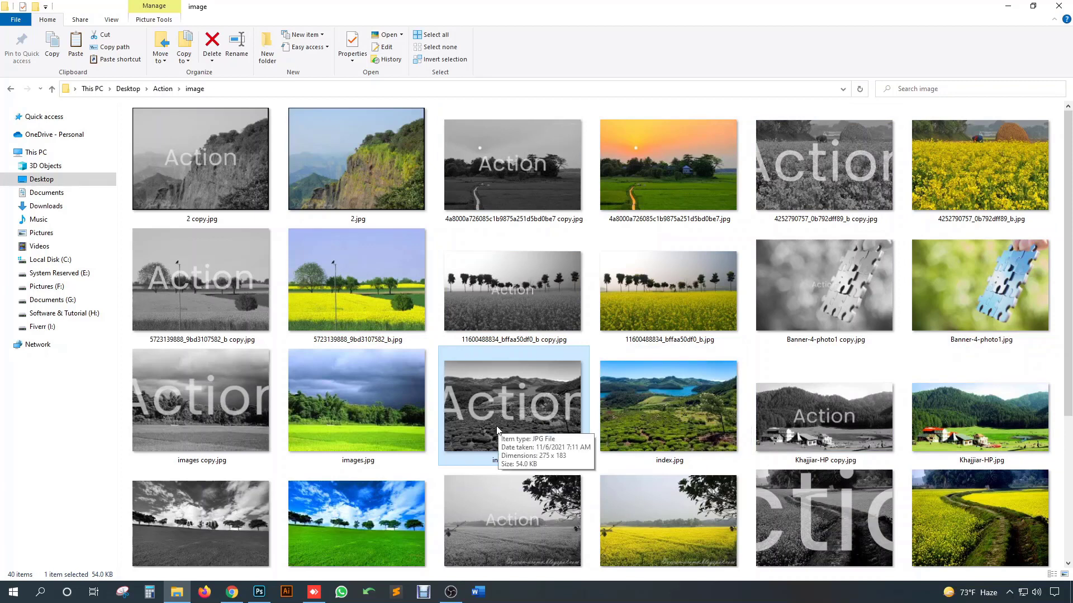
Compare landscape-hd-wallpaper-free-312.jpg with its copy at full size, and inspect index copy.jpg and natural beauty w copy.jpg
click(345, 533)
double_click(344, 534)
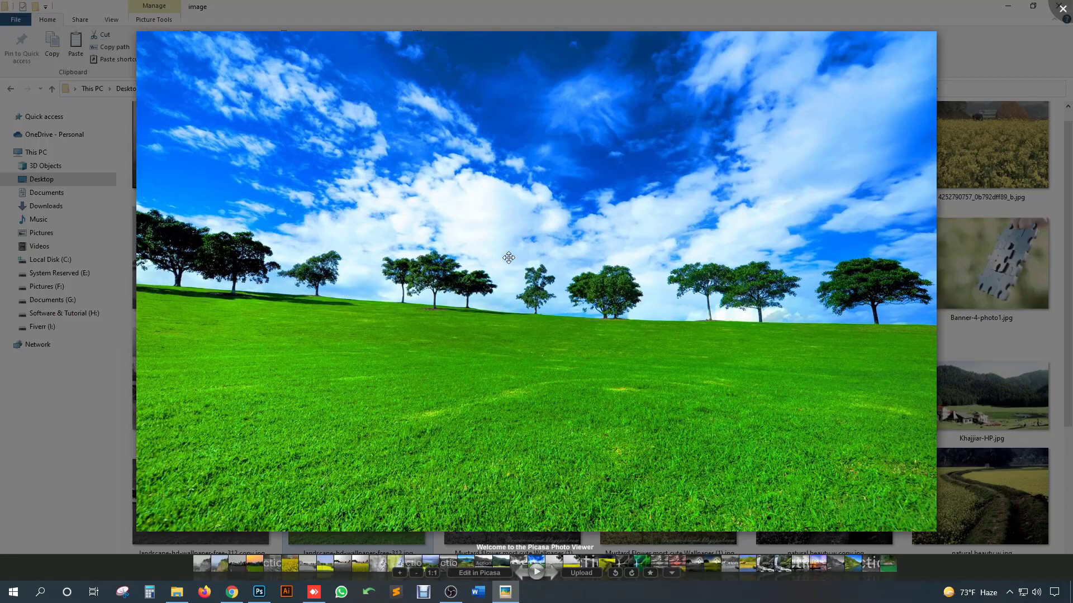
key(Left)
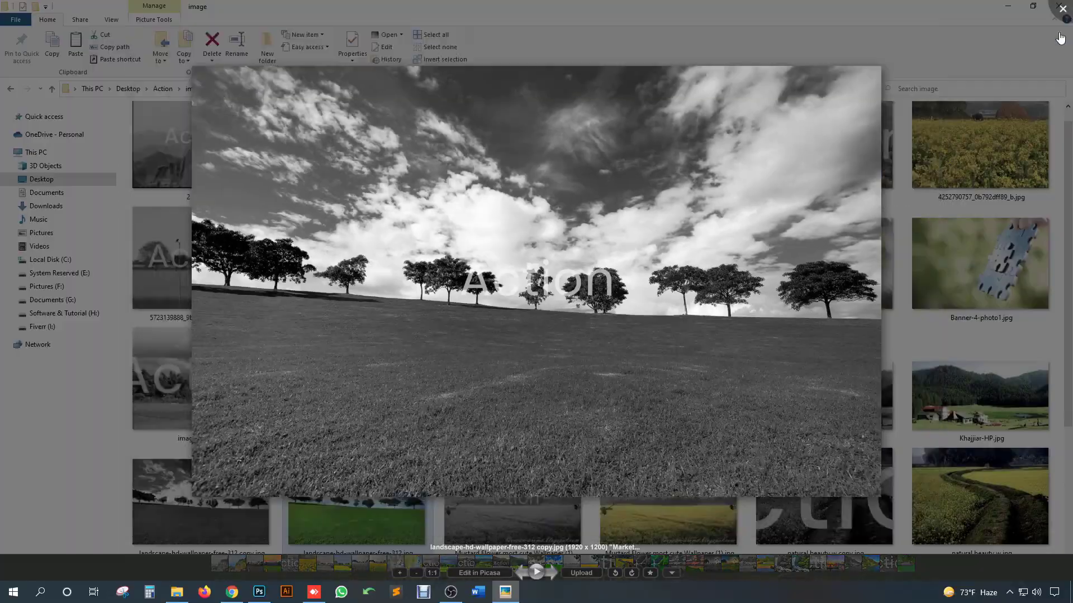
key(Escape)
double_click(494, 393)
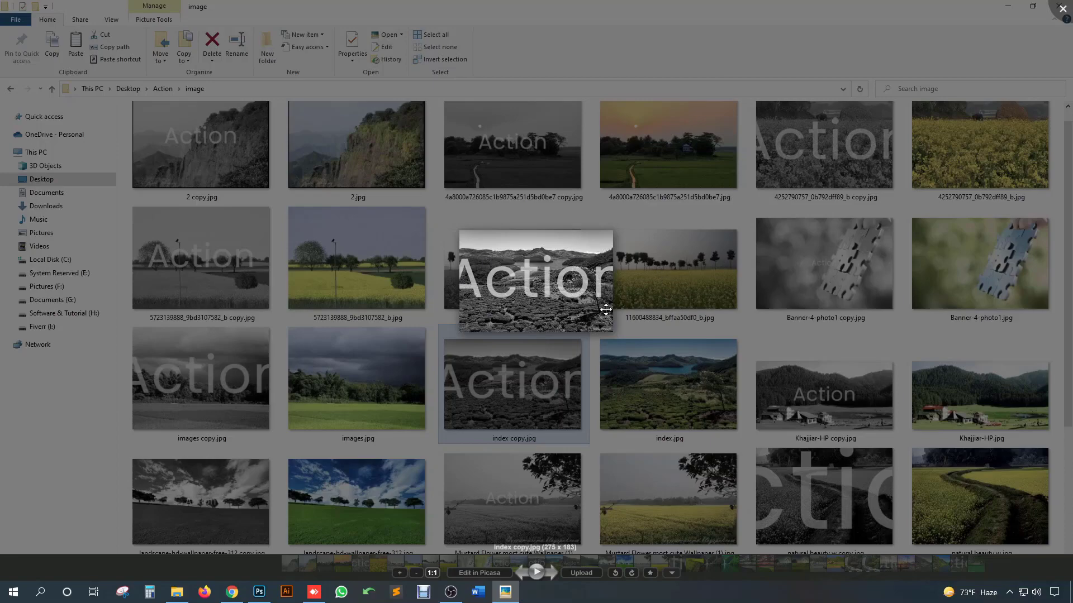
click(1064, 8)
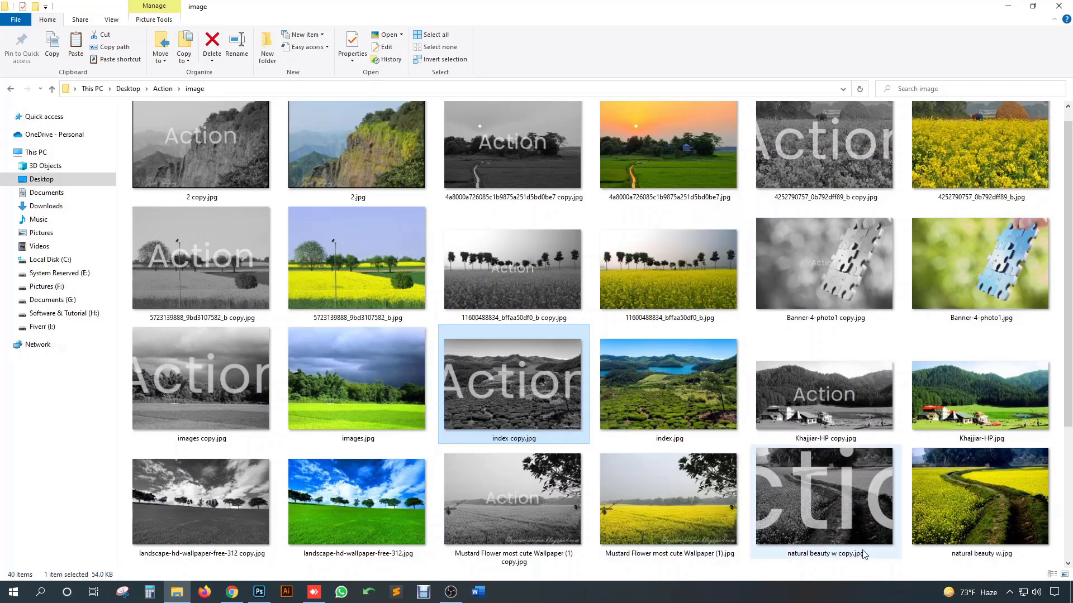
click(863, 553)
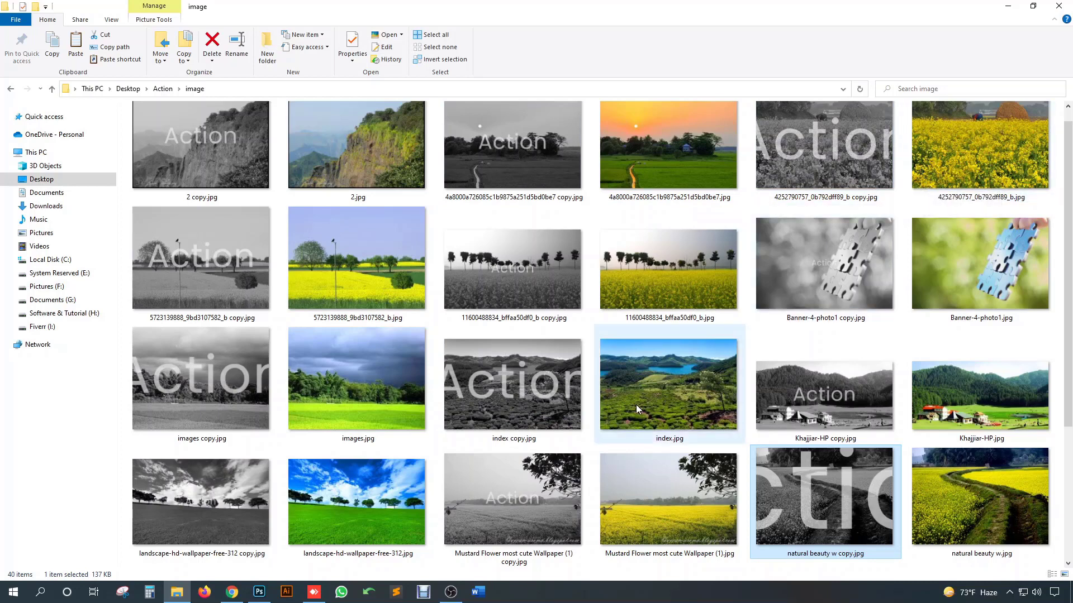
scroll(581, 459, down, 2)
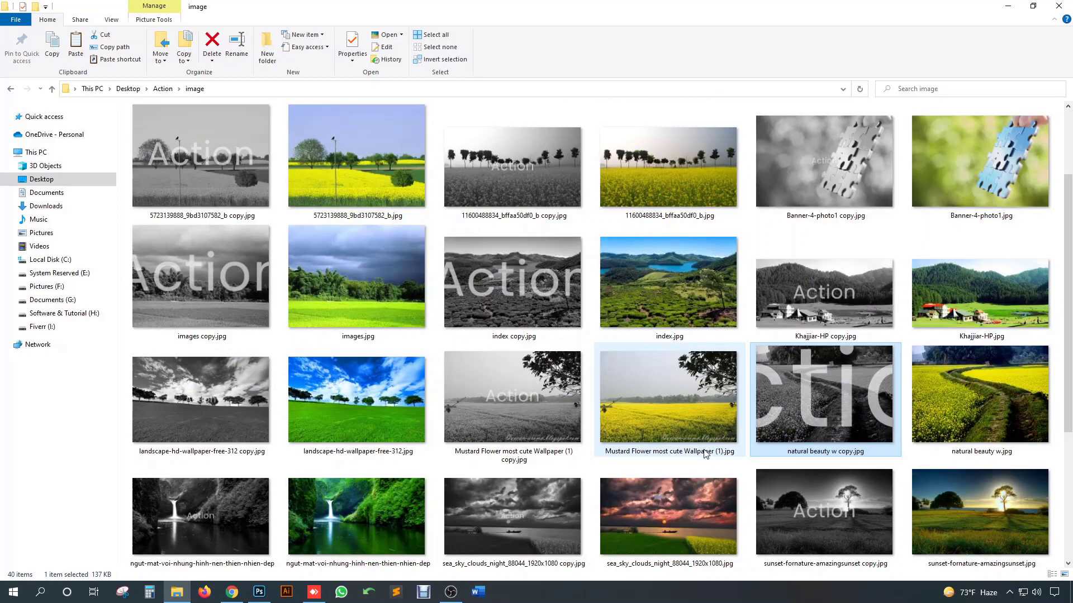